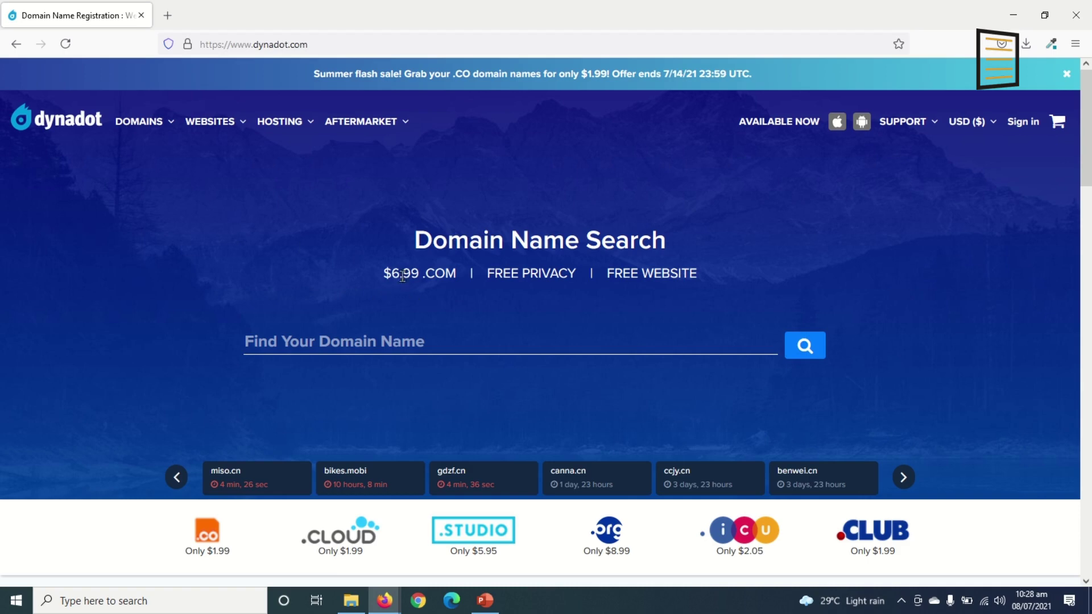
Highlight the $6.99 .COM price and the Domain Name Search heading on the search page
{"action": "left_click_drag", "start_coordinate": [387, 272], "coordinate": [420, 275]}
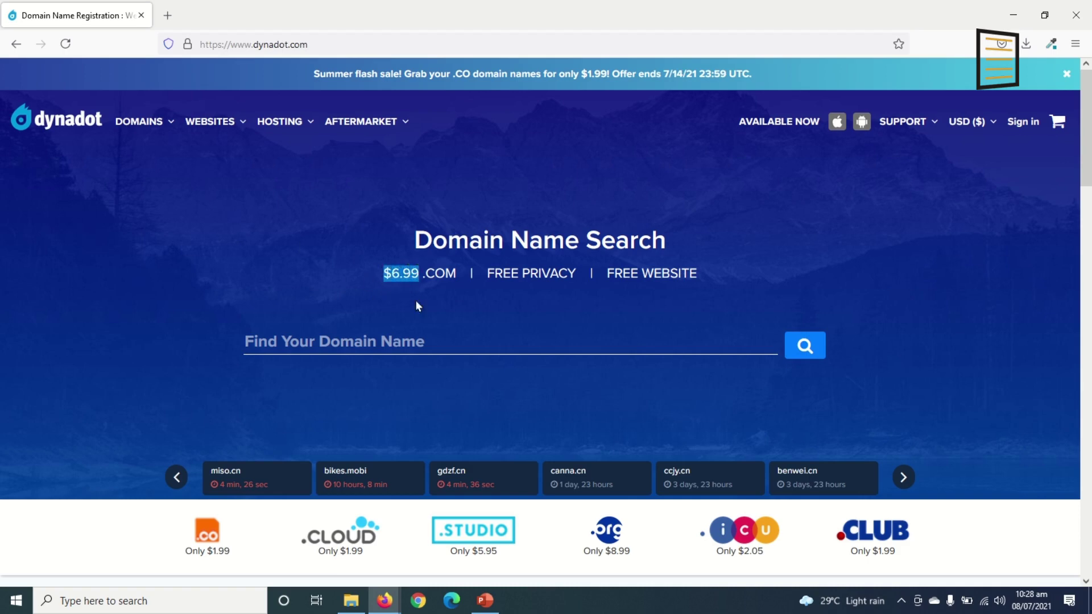
{"action": "left_click", "coordinate": [362, 311]}
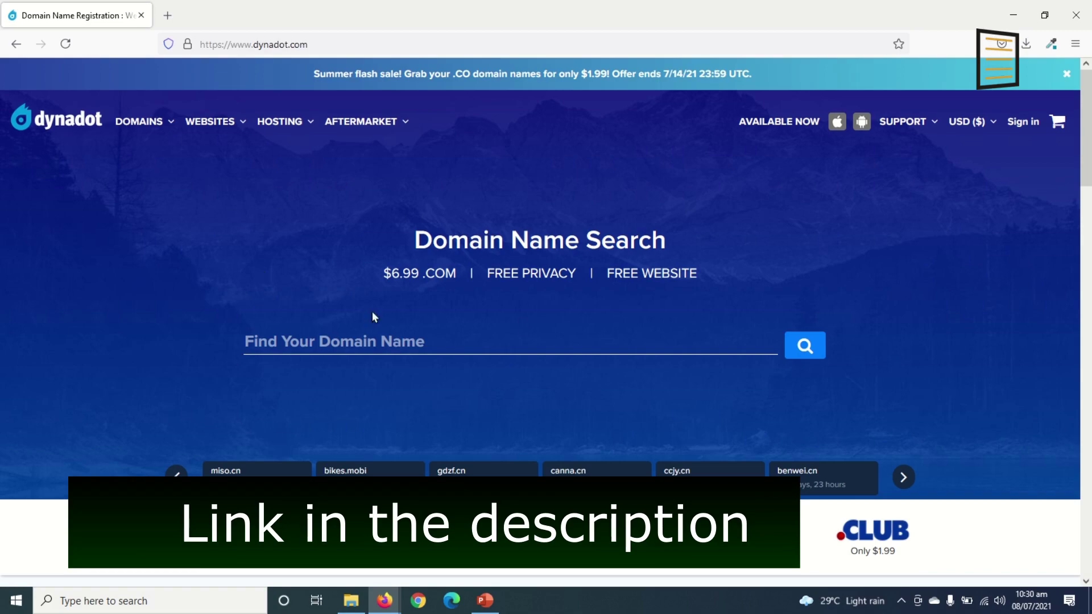
{"action": "scroll", "coordinate": [712, 224], "scroll_direction": "down", "scroll_amount": 5}
{"action": "scroll", "coordinate": [712, 224], "scroll_direction": "up", "scroll_amount": 5}
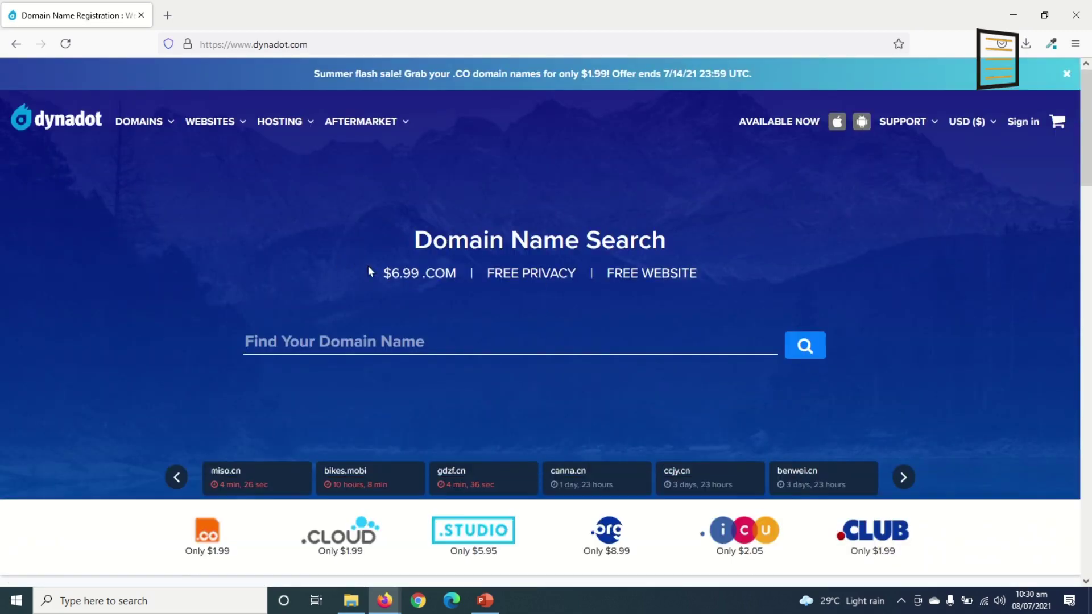
{"action": "left_click_drag", "start_coordinate": [379, 266], "coordinate": [429, 277]}
{"action": "left_click", "coordinate": [394, 305]}
Search for dikupagesweb and scroll the results, finding dikupagesweb.com already registered
{"action": "left_click", "coordinate": [357, 341]}
{"action": "type", "text": "diku"}
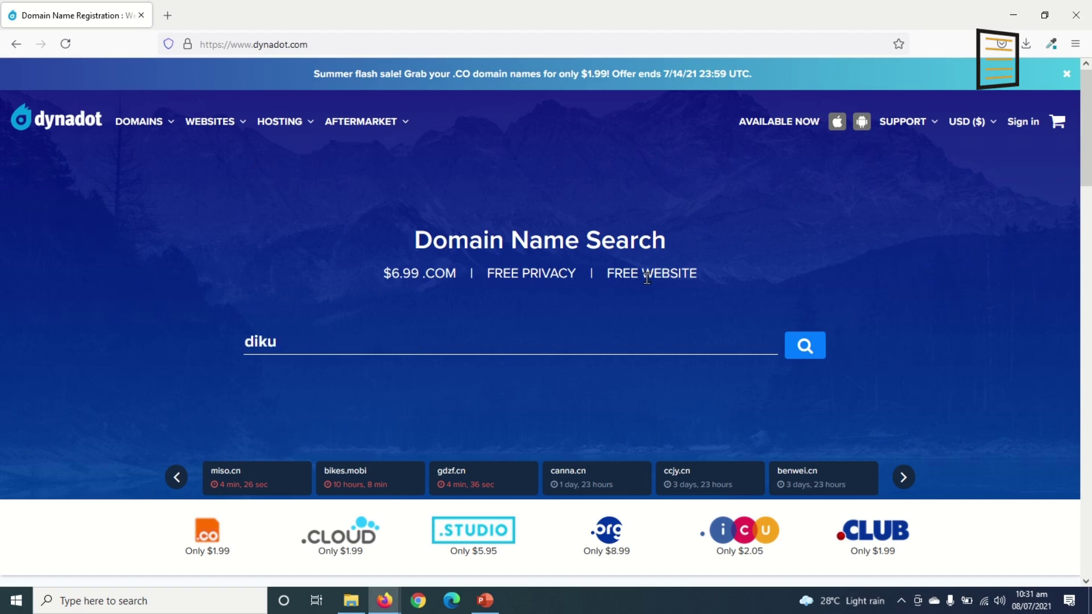
{"action": "type", "text": "pagesweb"}
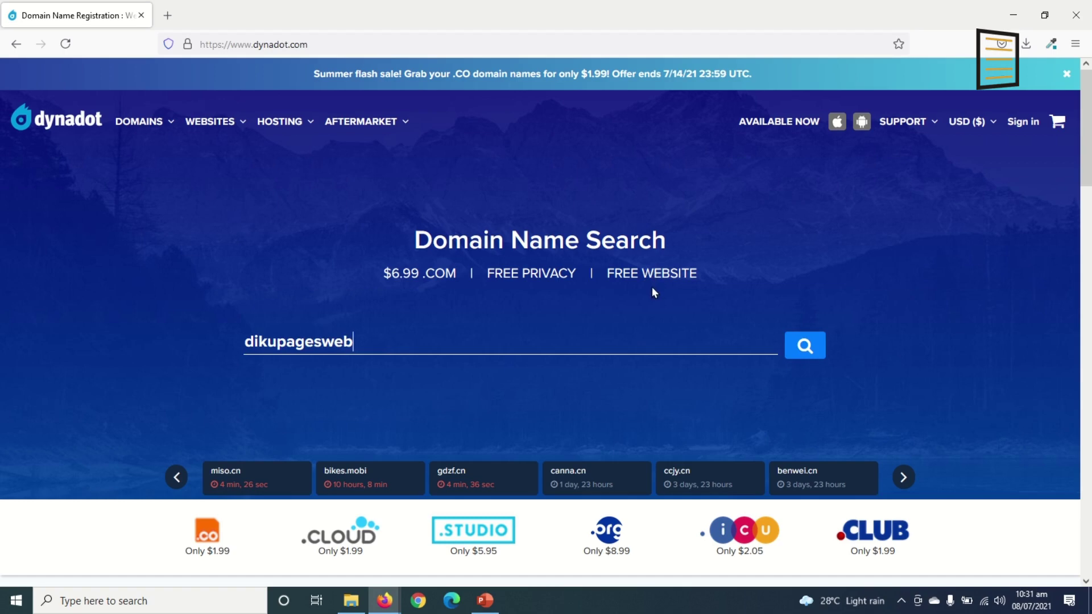
{"action": "left_click", "coordinate": [808, 346]}
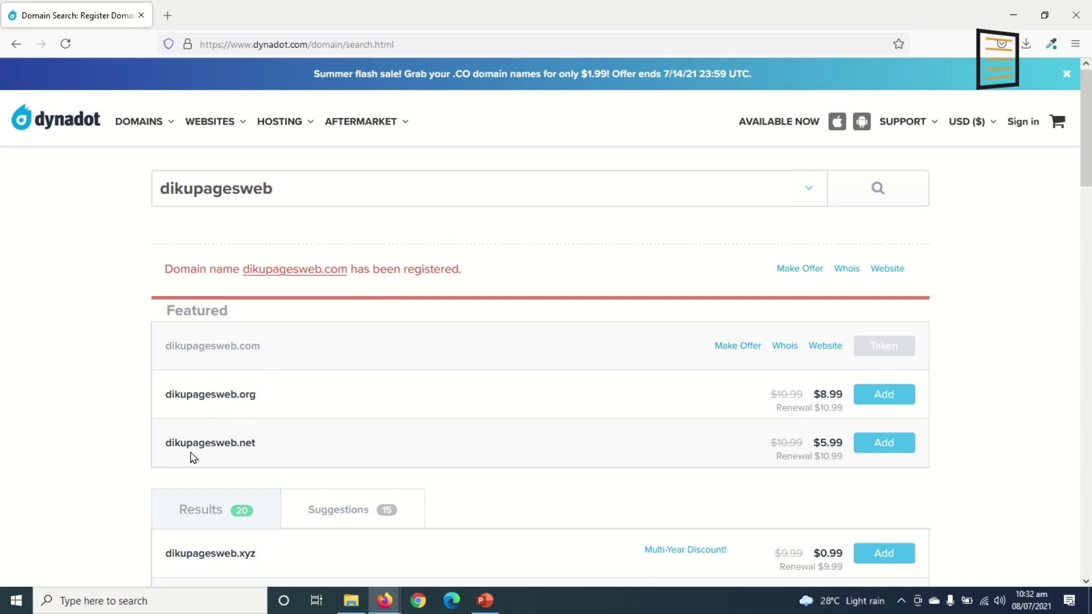
{"action": "scroll", "coordinate": [332, 434], "scroll_direction": "down", "scroll_amount": 3}
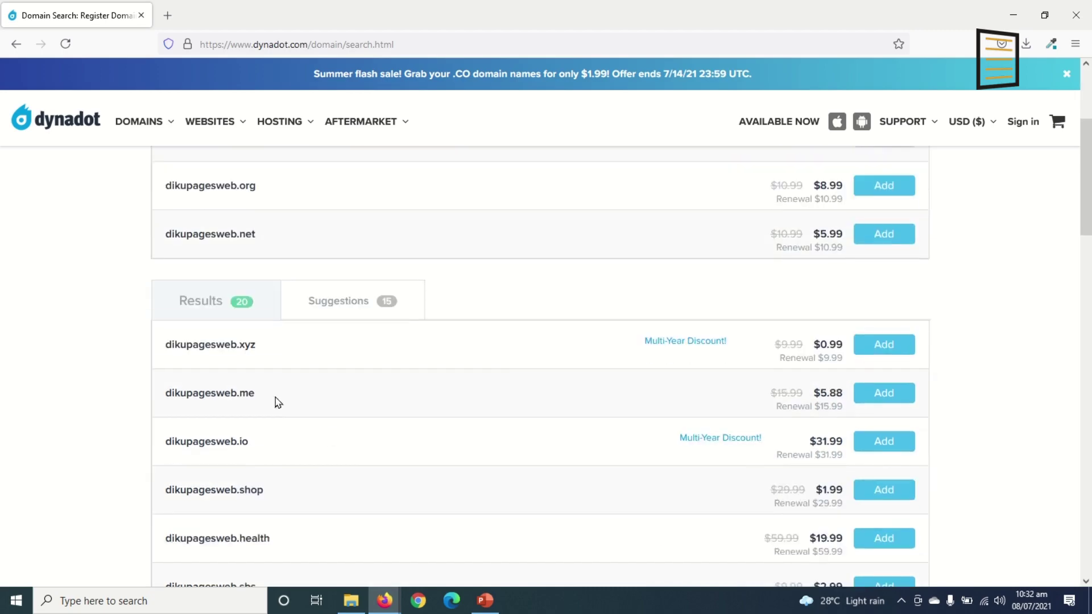
{"action": "scroll", "coordinate": [229, 450], "scroll_direction": "down", "scroll_amount": 8}
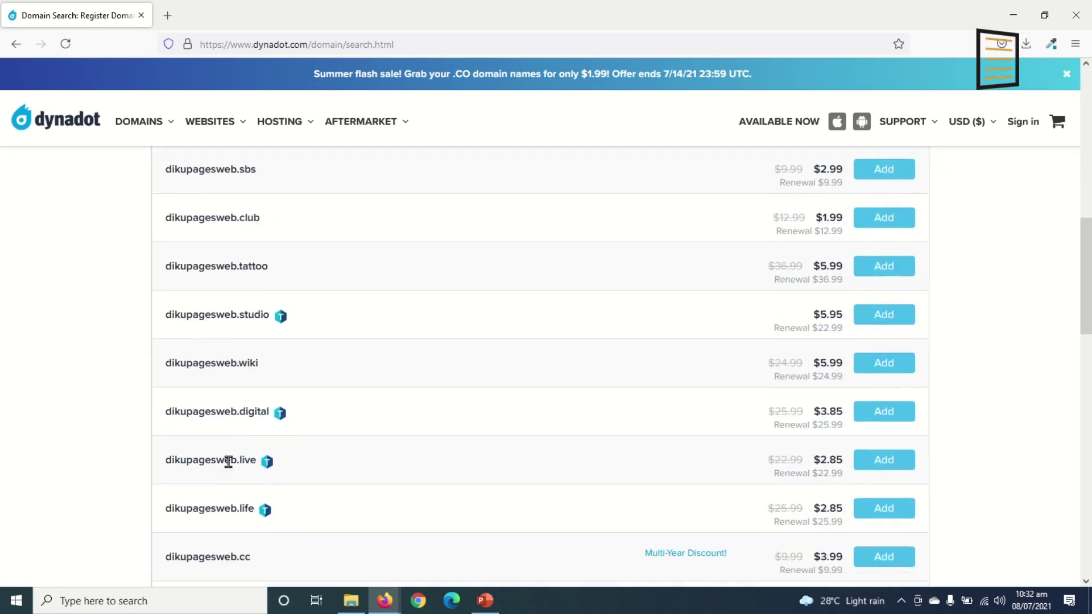
{"action": "scroll", "coordinate": [228, 459], "scroll_direction": "down", "scroll_amount": 4}
{"action": "scroll", "coordinate": [227, 459], "scroll_direction": "up", "scroll_amount": 15}
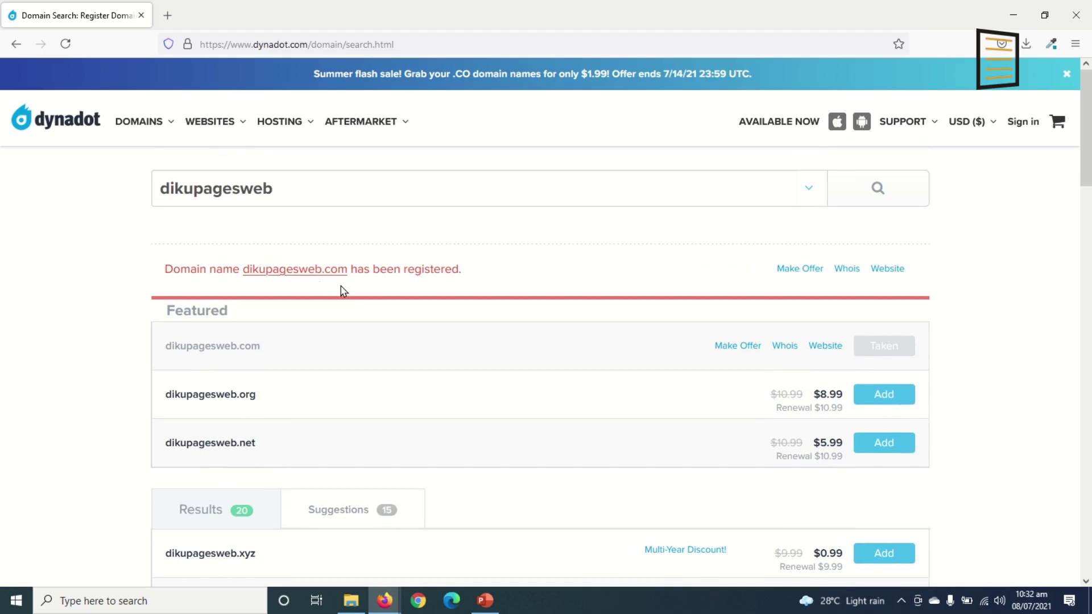
{"action": "left_click", "coordinate": [314, 187]}
Replace the old search term with dikuexpress and run the search
{"action": "double_click", "coordinate": [288, 192]}
{"action": "key", "text": "BackSpace"}
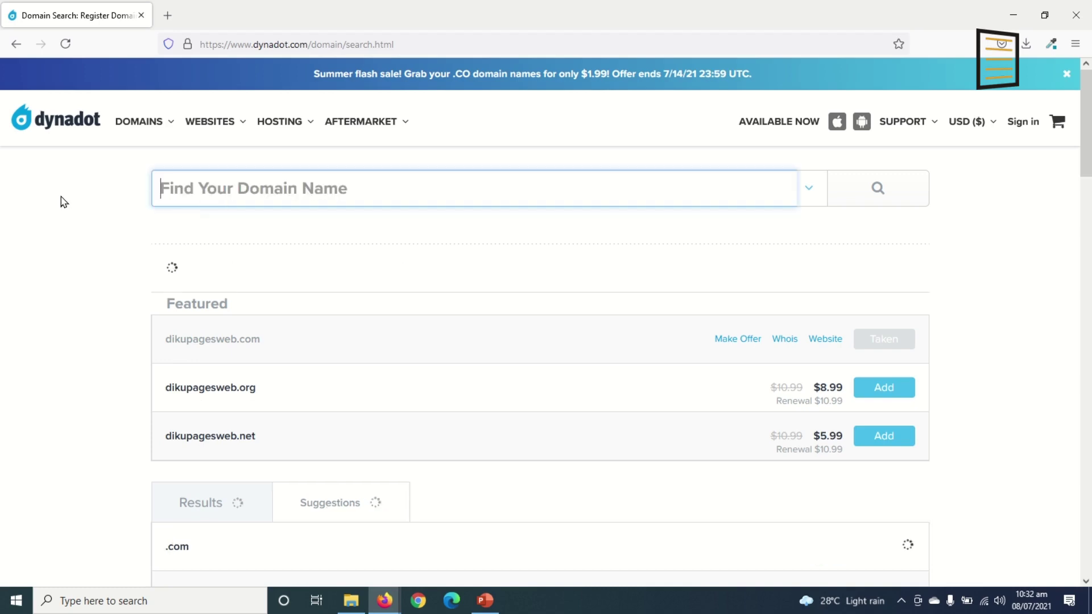
{"action": "type", "text": "di"}
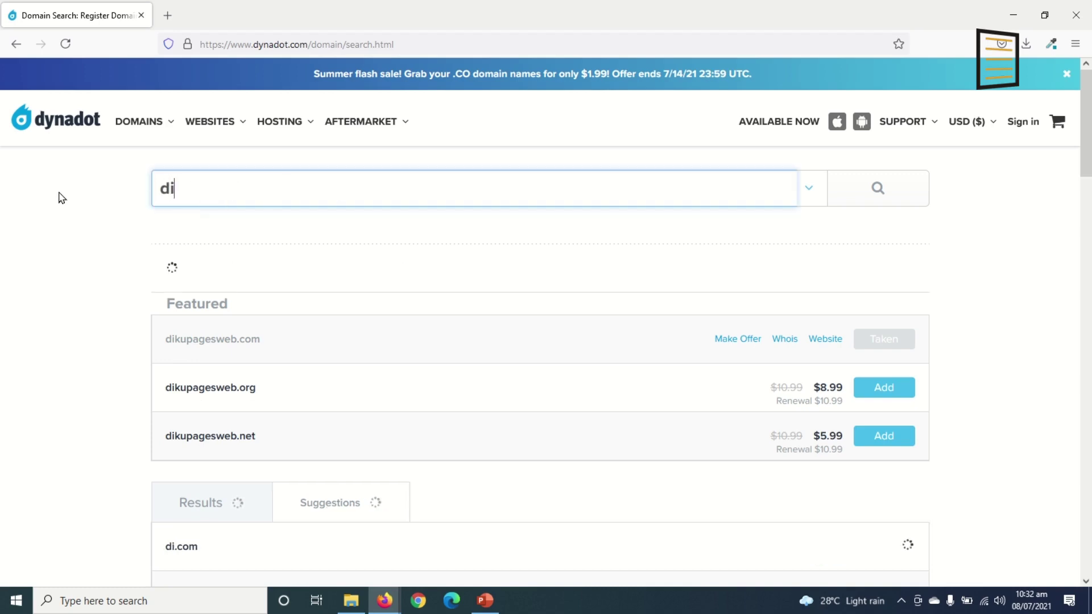
{"action": "type", "text": "kuexp"}
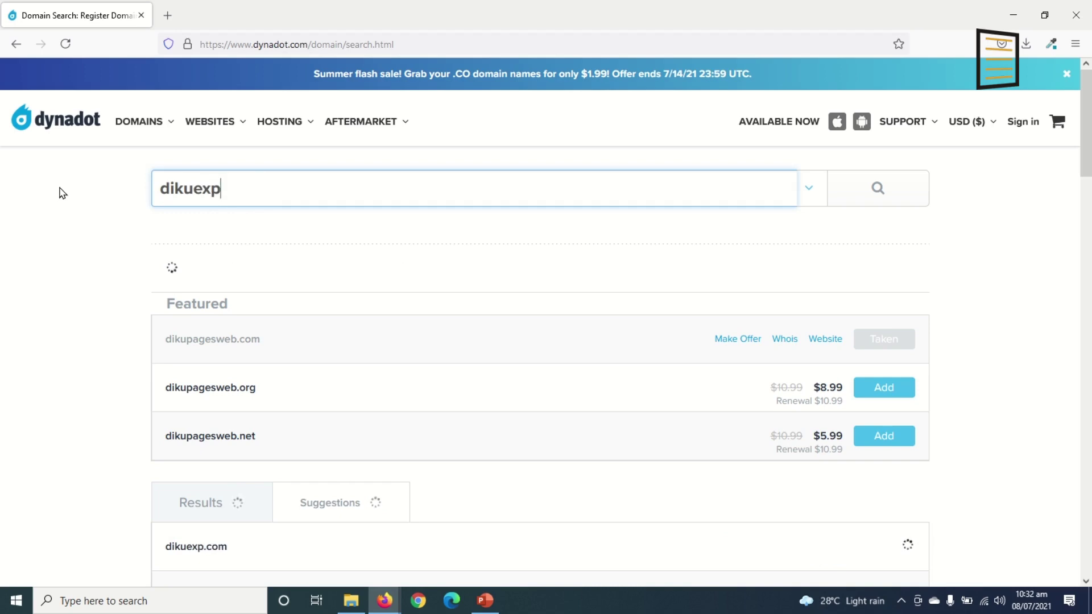
{"action": "type", "text": "ress"}
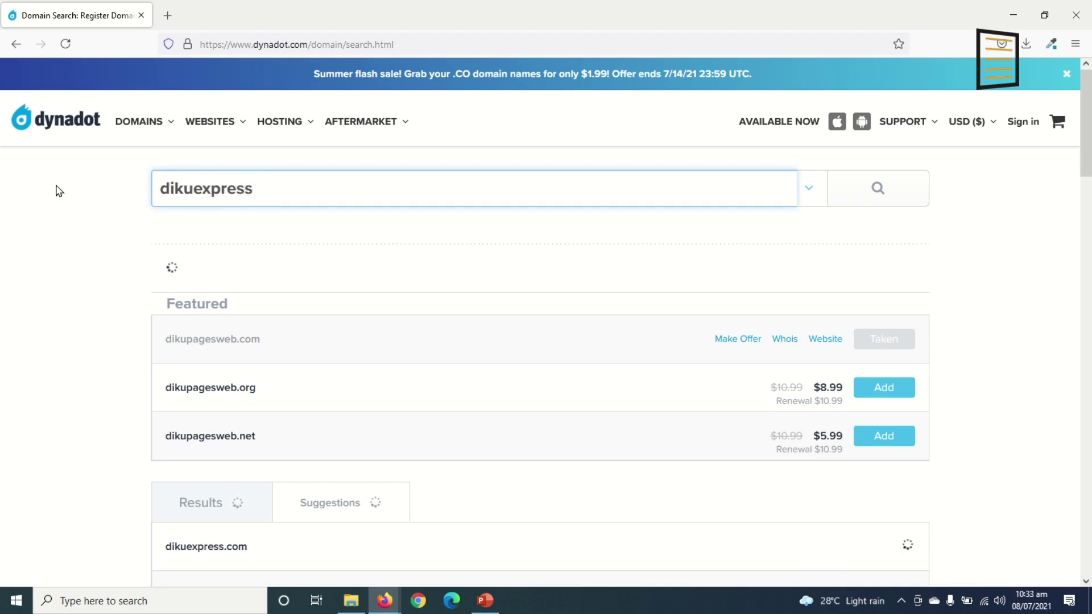
{"action": "key", "text": "Return"}
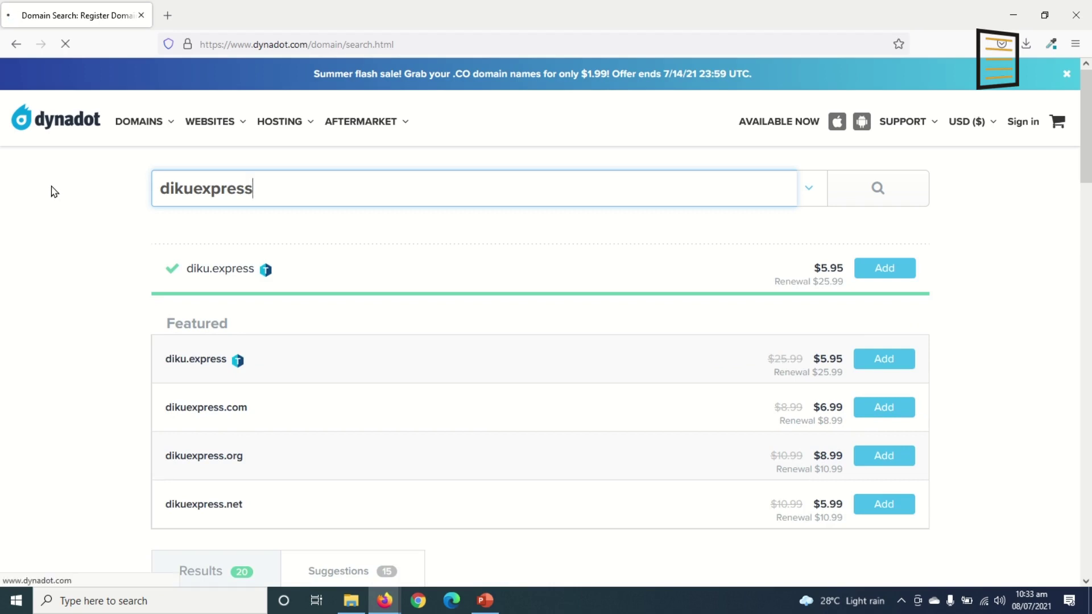
{"action": "left_click", "coordinate": [672, 263]}
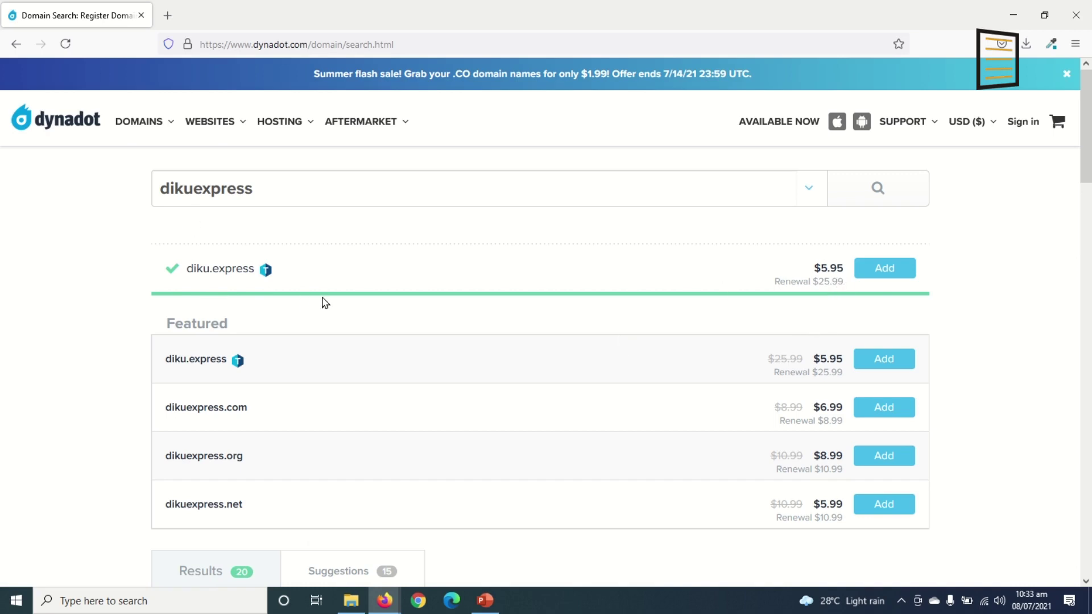
Add dikuexpress.com at $6.99 to the cart and view the shopping cart
{"action": "scroll", "coordinate": [322, 302], "scroll_direction": "down", "scroll_amount": 1}
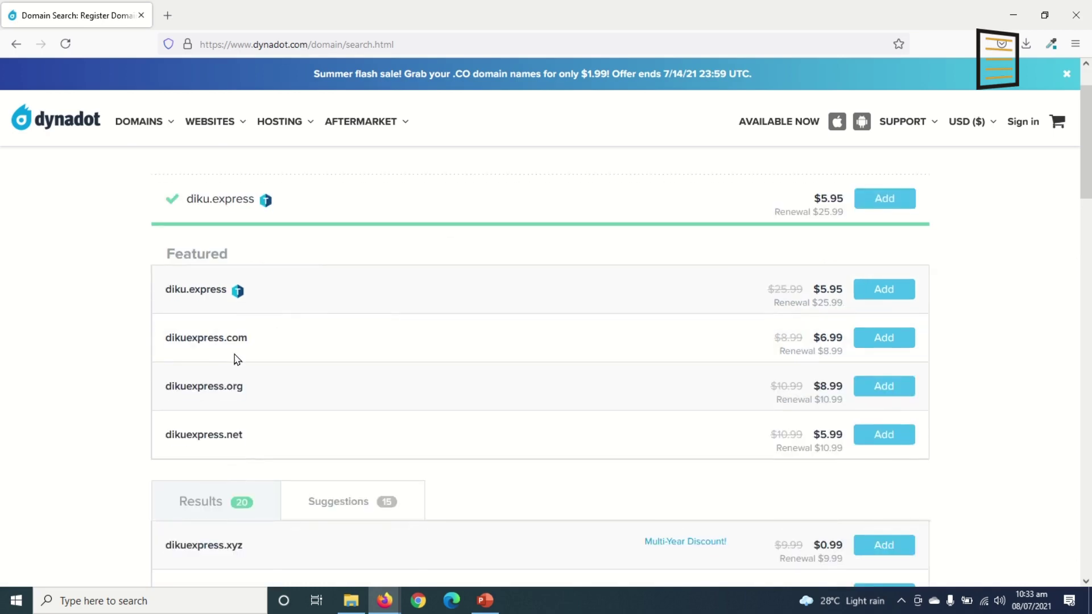
{"action": "left_click_drag", "start_coordinate": [164, 336], "coordinate": [262, 363]}
{"action": "triple_click", "coordinate": [246, 339]}
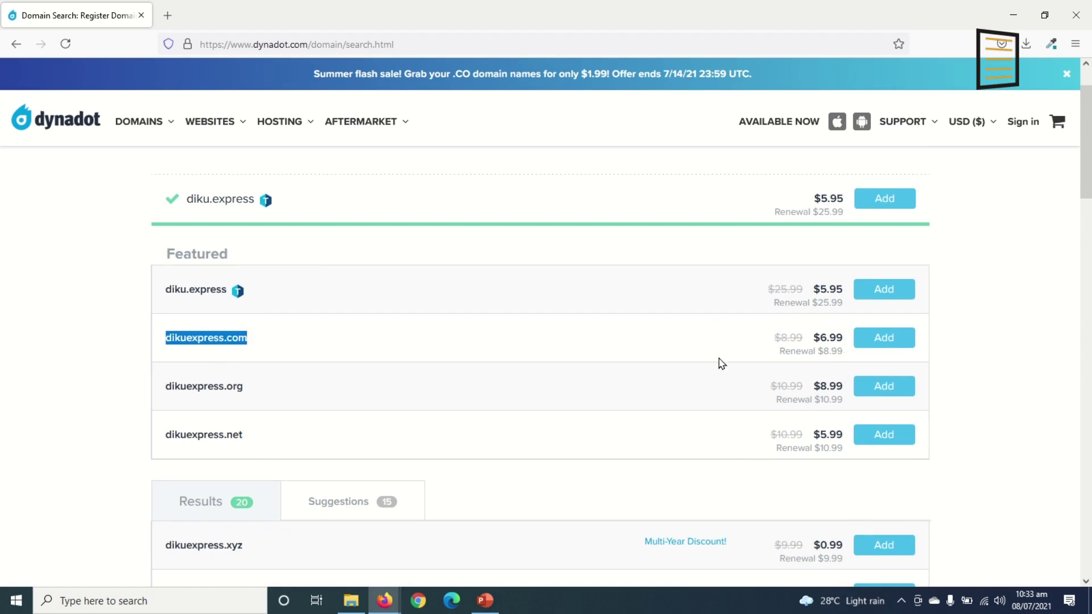
{"action": "left_click", "coordinate": [888, 339]}
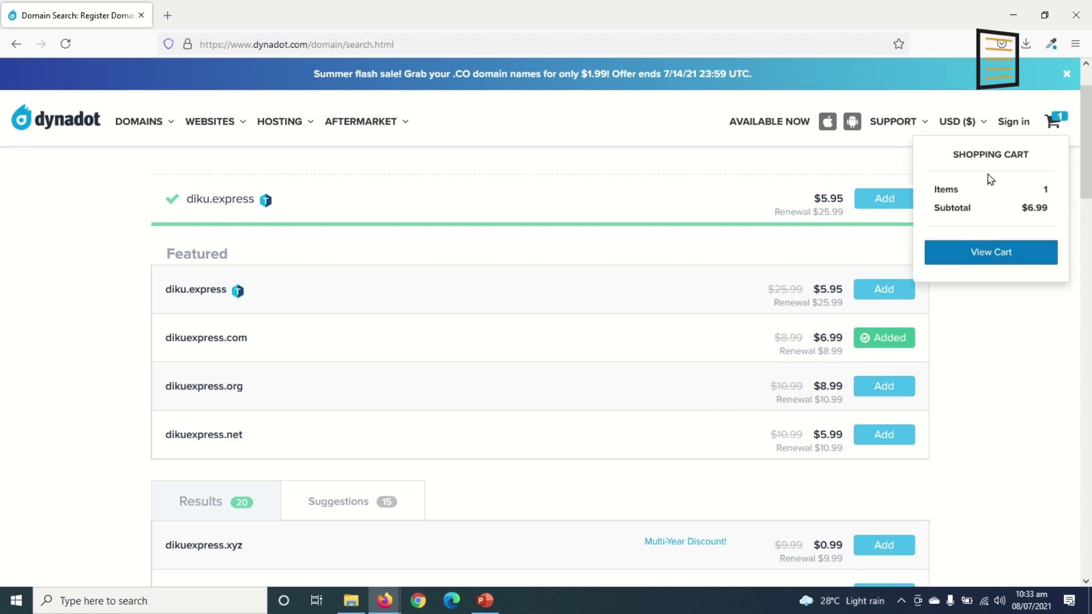
{"action": "left_click", "coordinate": [993, 250]}
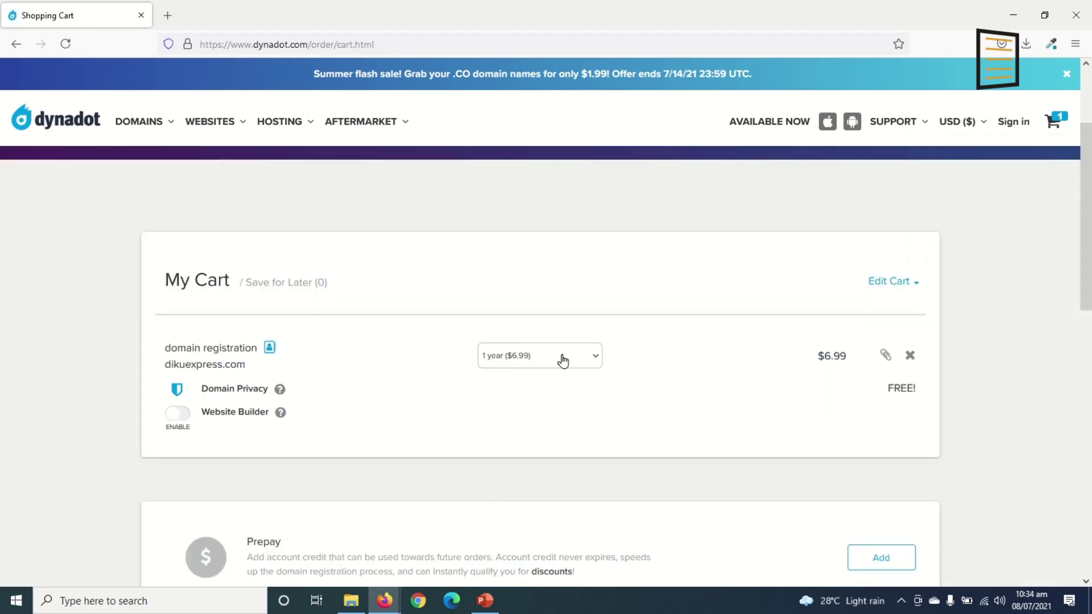
Keep the dikuexpress.com registration term at 1 year and proceed to checkout
{"action": "left_click", "coordinate": [562, 358]}
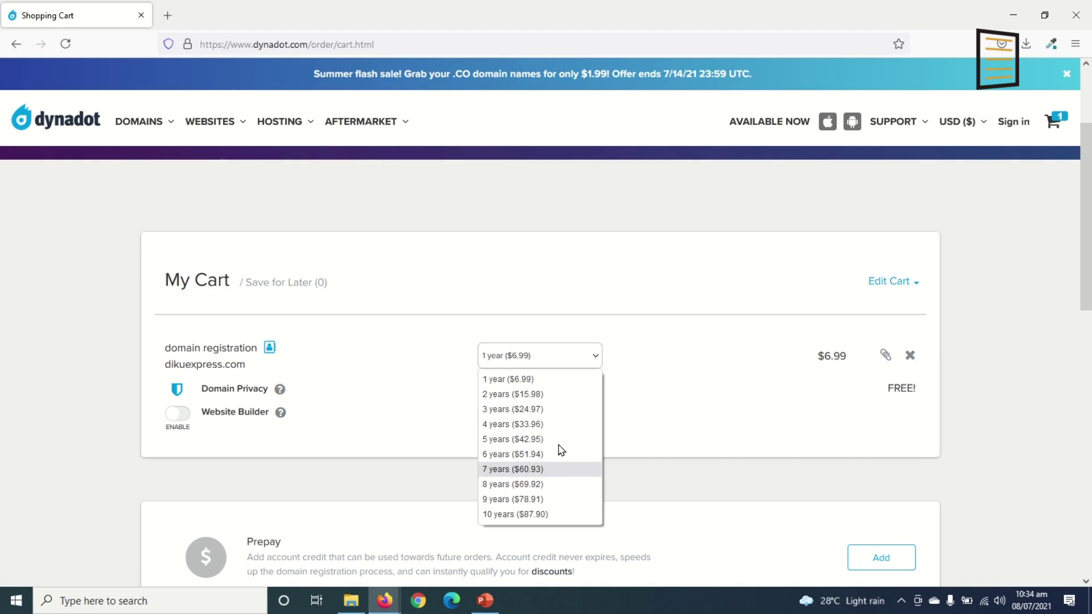
{"action": "left_click", "coordinate": [533, 386]}
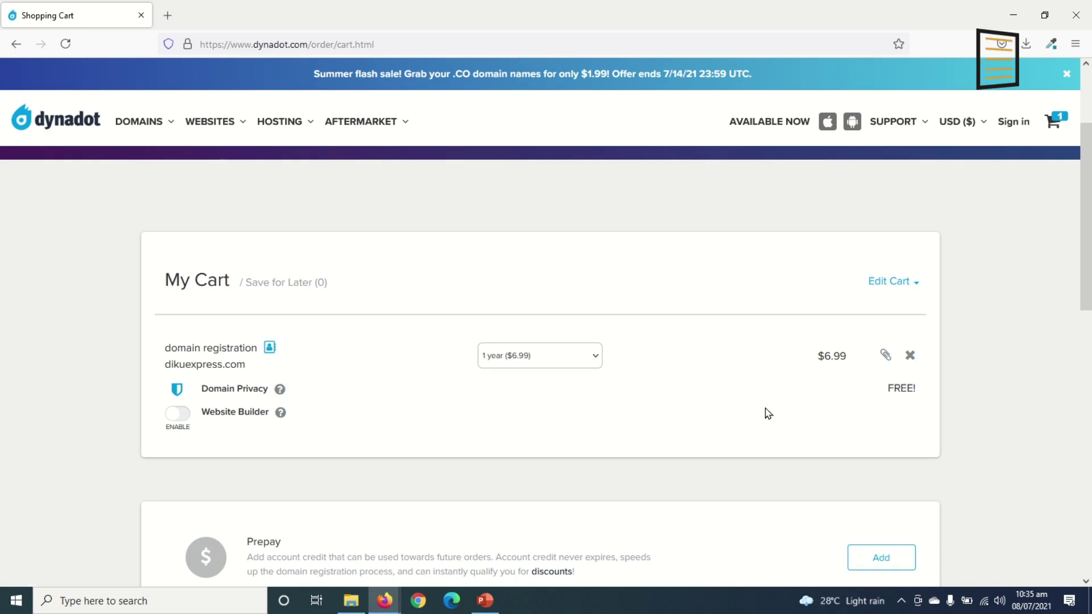
{"action": "scroll", "coordinate": [763, 412], "scroll_direction": "down", "scroll_amount": 2}
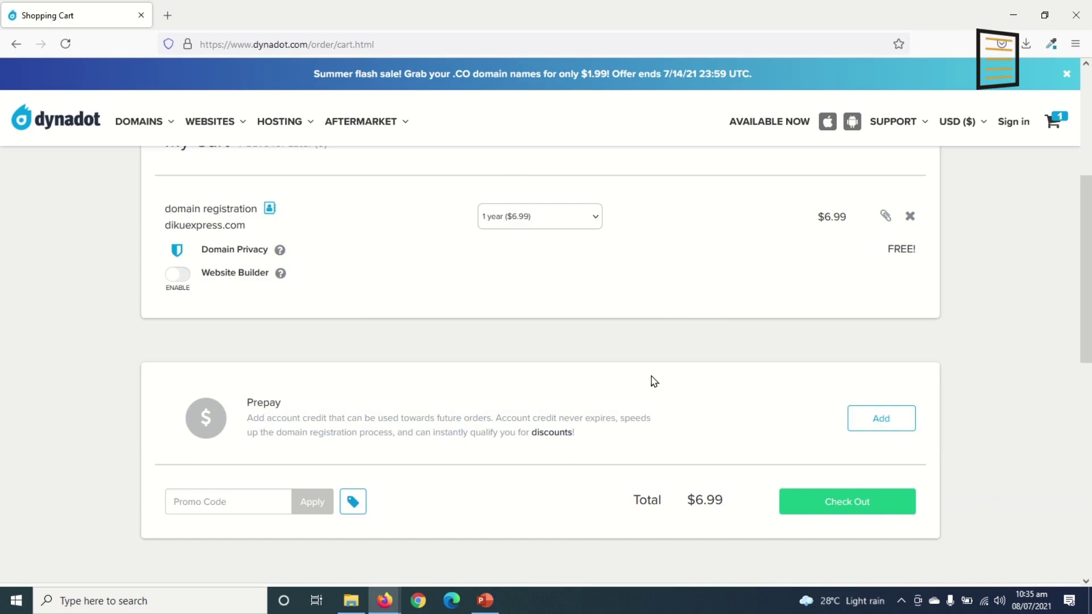
{"action": "scroll", "coordinate": [495, 461], "scroll_direction": "down", "scroll_amount": 1}
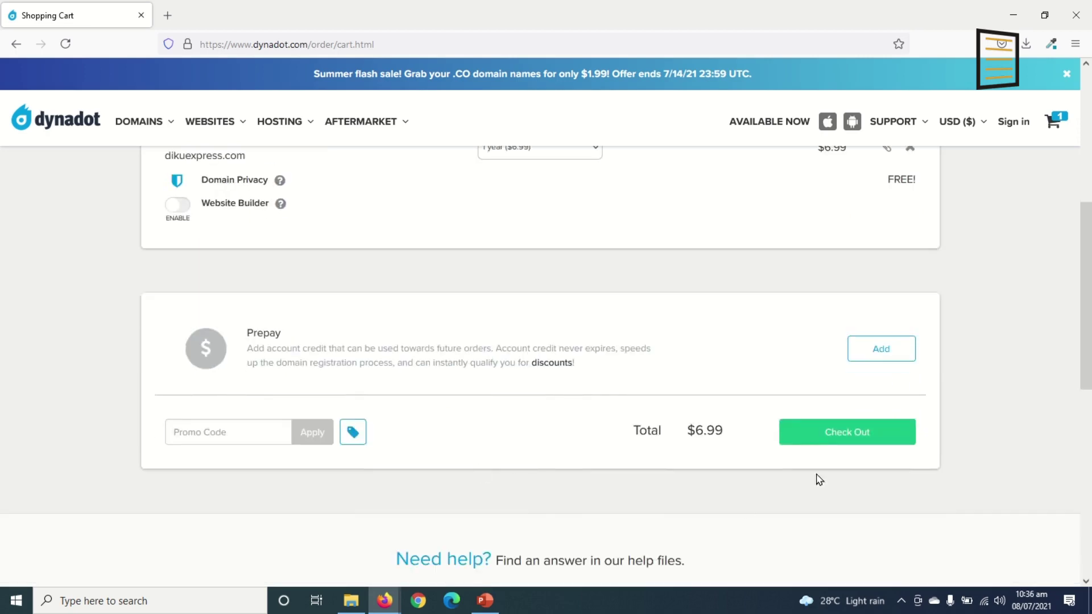
{"action": "left_click", "coordinate": [846, 434]}
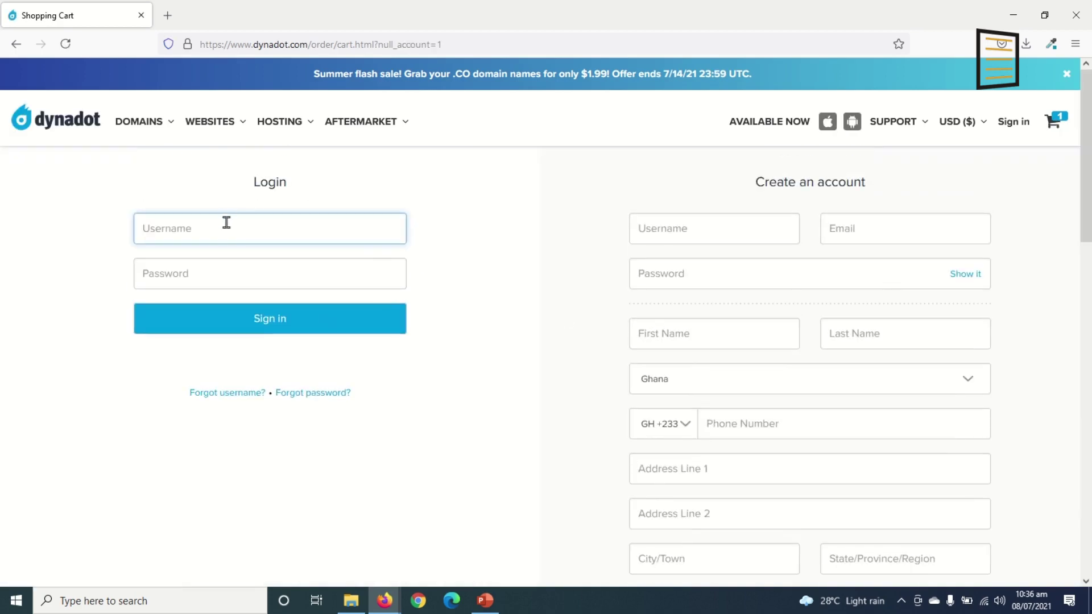
Enter a username for the new account in the Create an account form
{"action": "left_click", "coordinate": [240, 277]}
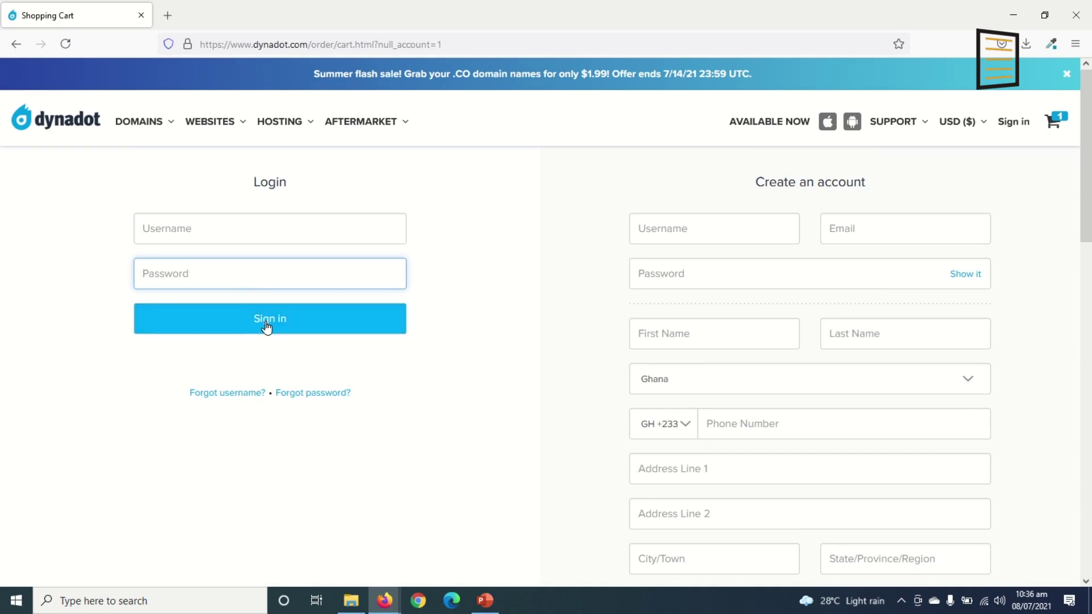
{"action": "left_click", "coordinate": [702, 229]}
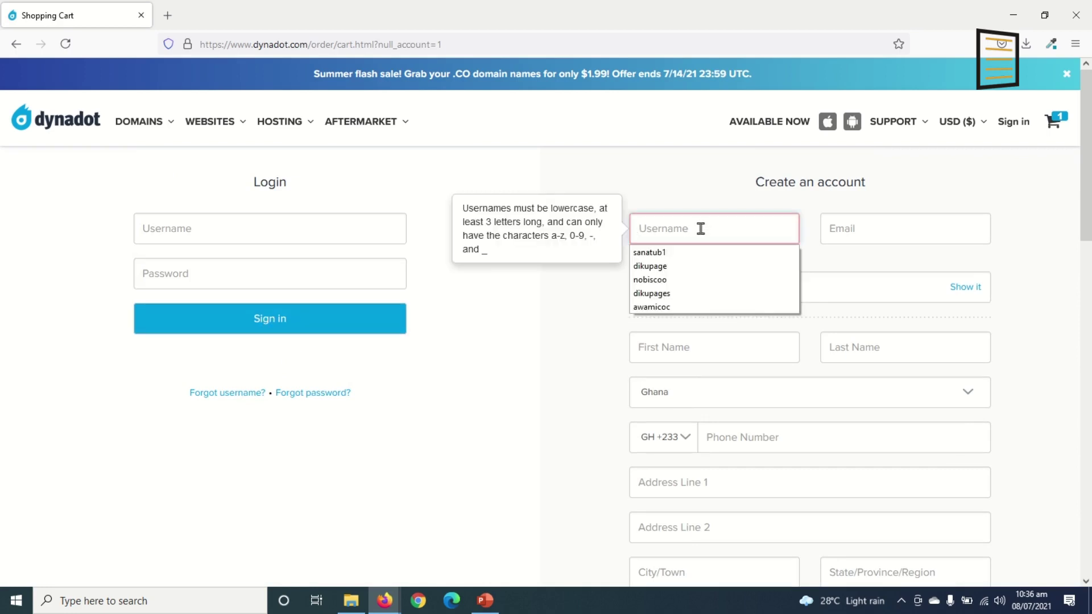
{"action": "key", "text": "Escape"}
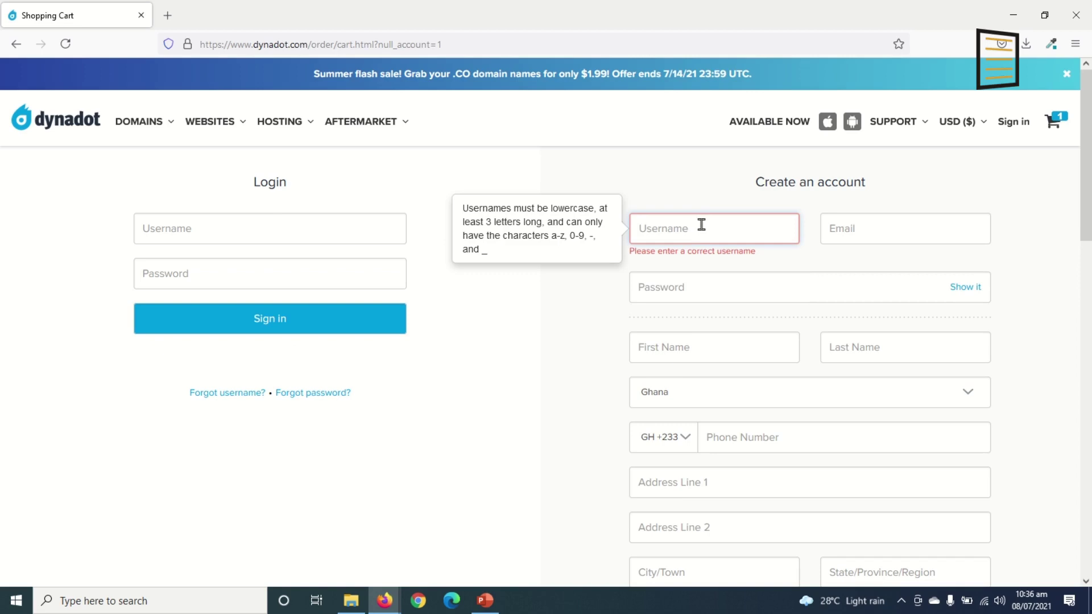
{"action": "type", "text": "dikupages"}
{"action": "left_click", "coordinate": [820, 238]}
Review the completed registration form and create the account to continue to payment
{"action": "scroll", "coordinate": [817, 256], "scroll_direction": "down", "scroll_amount": 4}
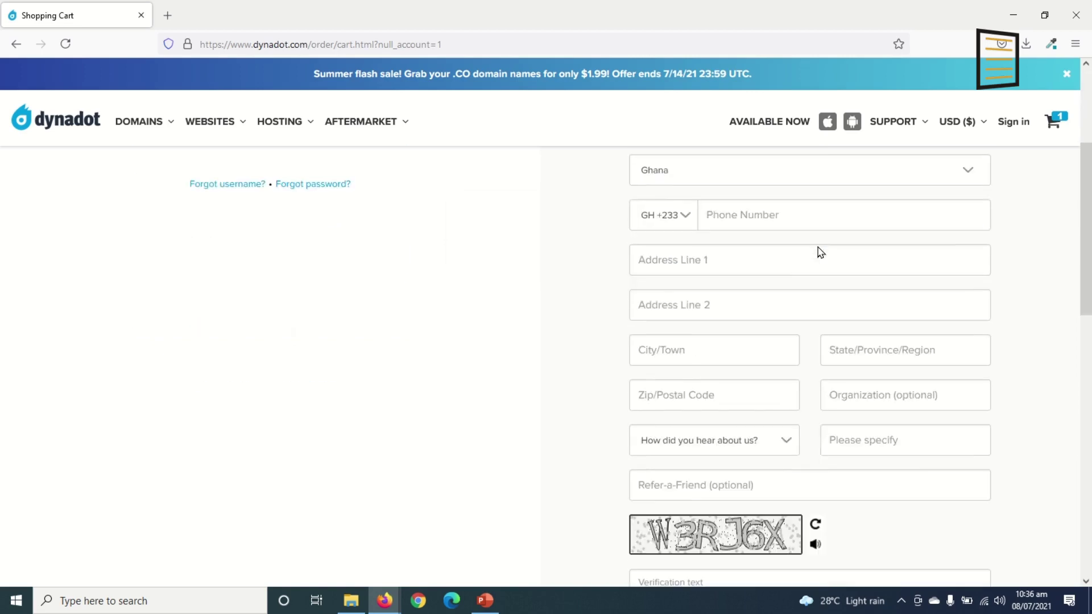
{"action": "scroll", "coordinate": [817, 247], "scroll_direction": "up", "scroll_amount": 4}
{"action": "scroll", "coordinate": [853, 462], "scroll_direction": "down", "scroll_amount": 4}
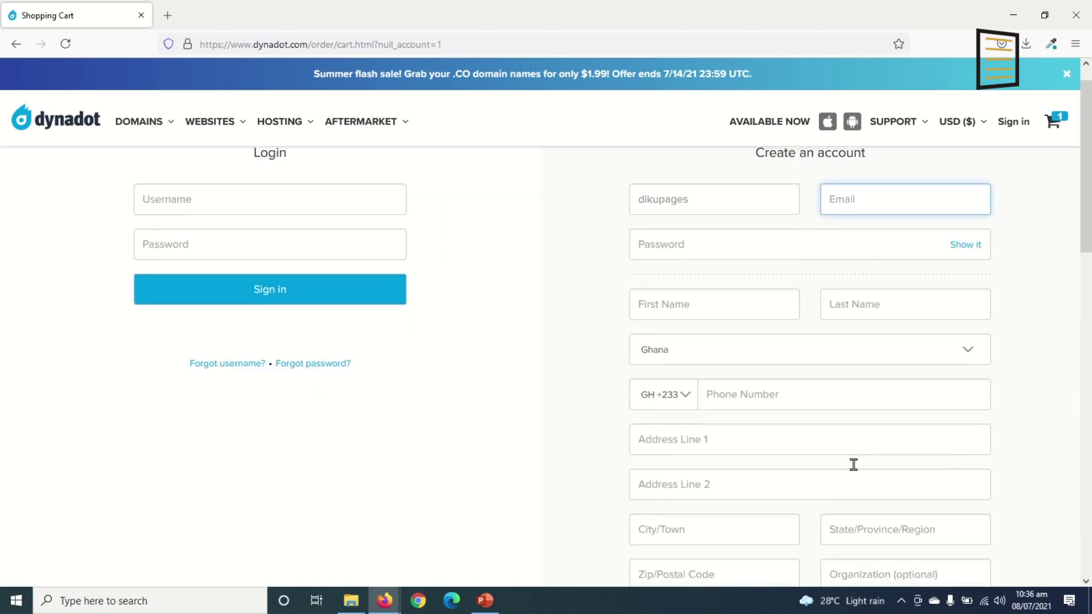
{"action": "scroll", "coordinate": [852, 413], "scroll_direction": "up", "scroll_amount": 4}
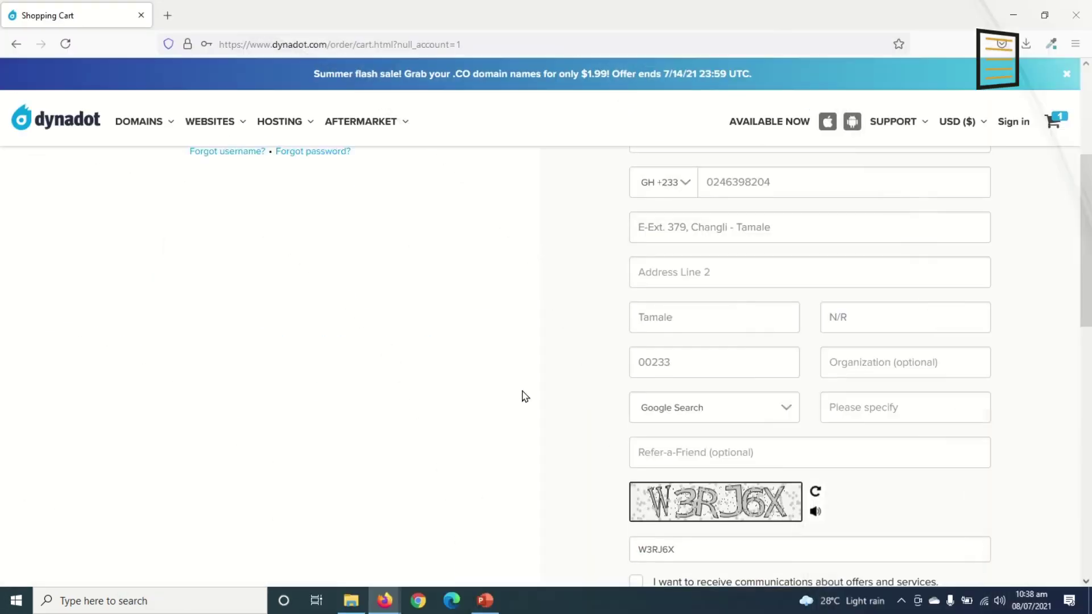
{"action": "scroll", "coordinate": [838, 319], "scroll_direction": "up", "scroll_amount": 3}
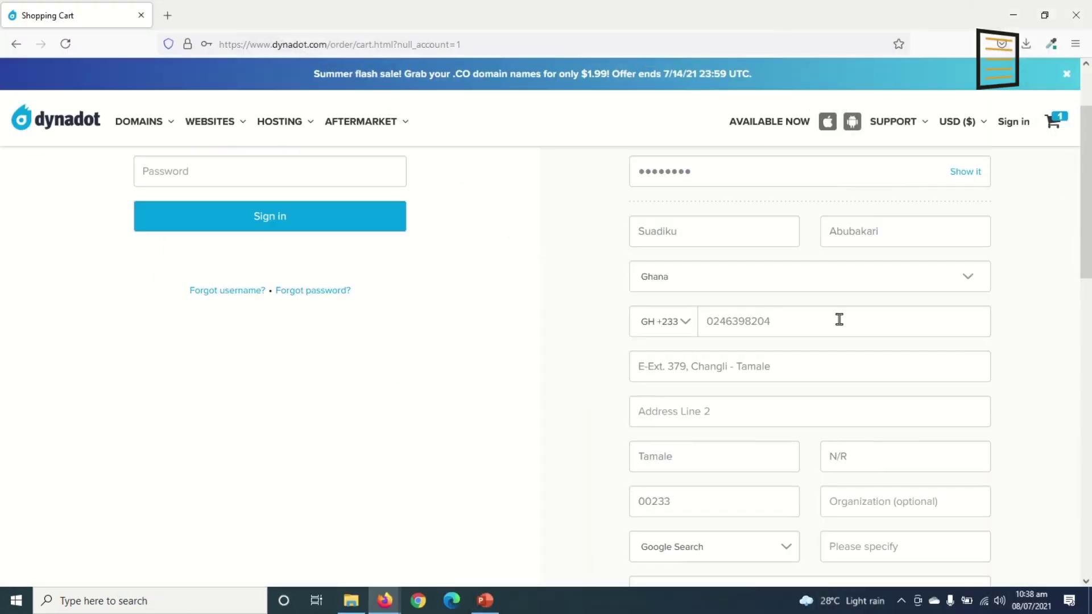
{"action": "scroll", "coordinate": [788, 387], "scroll_direction": "down", "scroll_amount": 4}
{"action": "scroll", "coordinate": [789, 387], "scroll_direction": "down", "scroll_amount": 3}
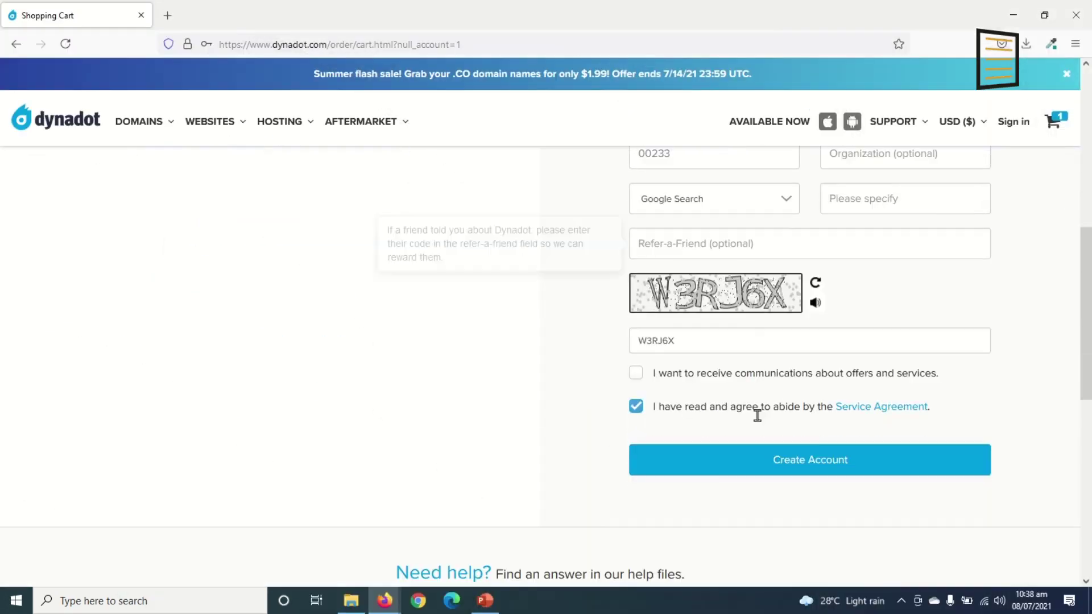
{"action": "left_click", "coordinate": [809, 473]}
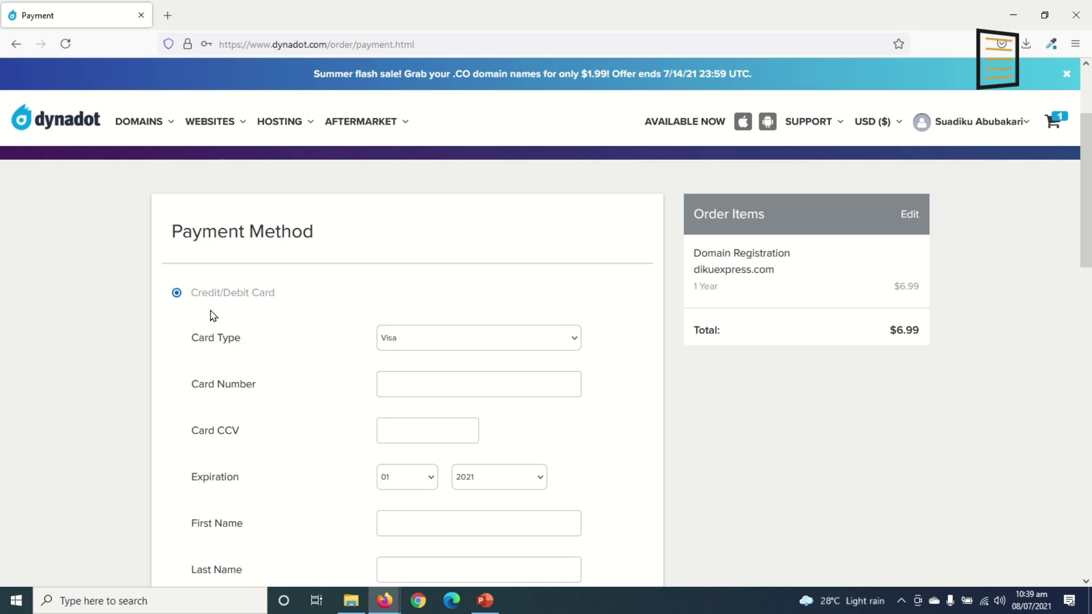
Select MasterCard as the card type and submit the $6.99 dikuexpress.com order
{"action": "scroll", "coordinate": [291, 323], "scroll_direction": "down", "scroll_amount": 7}
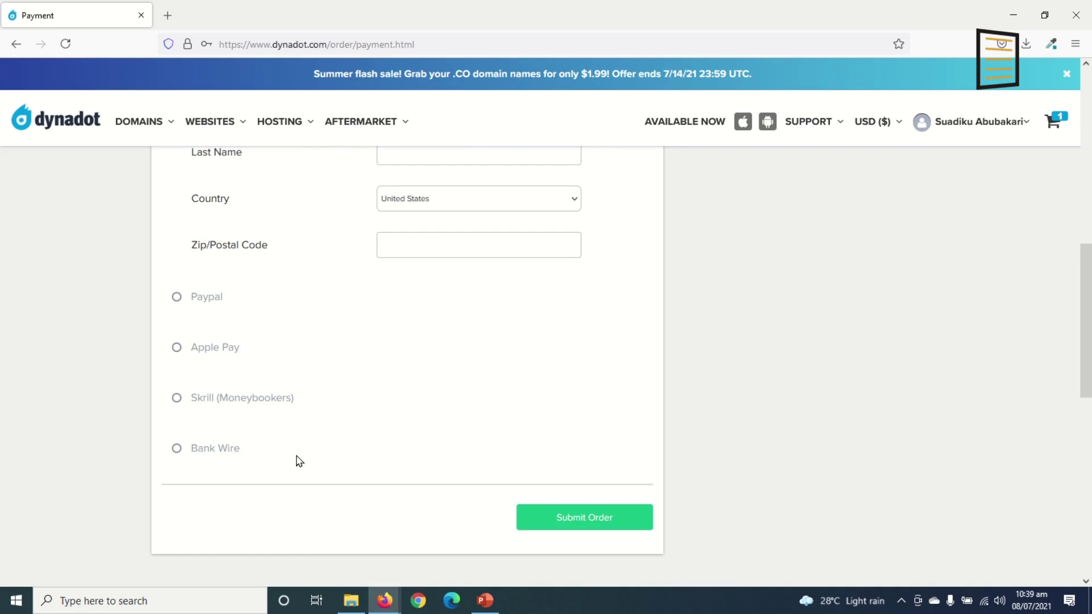
{"action": "scroll", "coordinate": [300, 462], "scroll_direction": "up", "scroll_amount": 7}
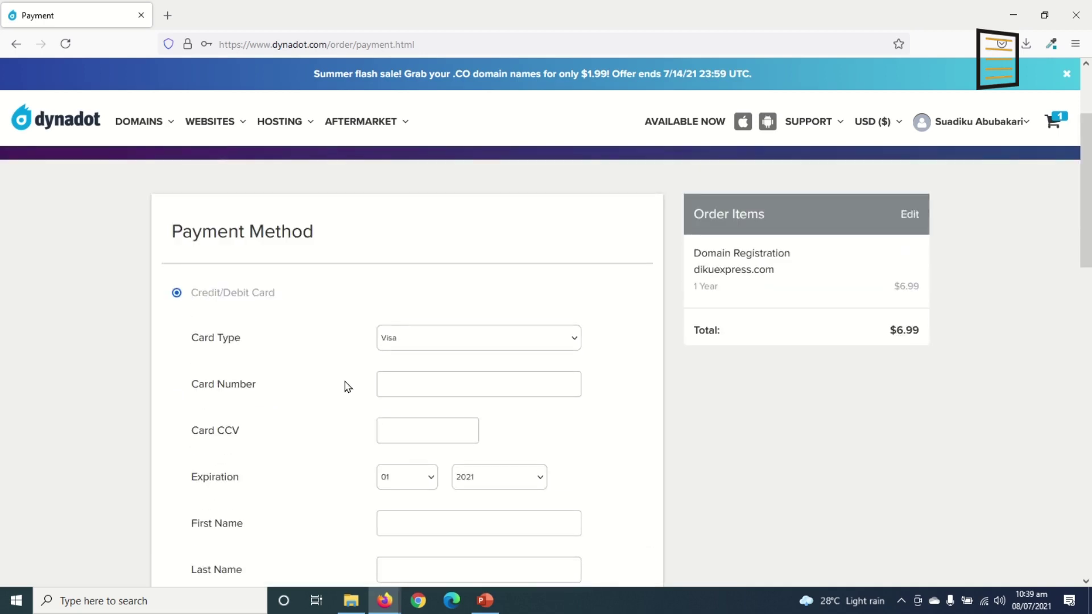
{"action": "left_click", "coordinate": [434, 339]}
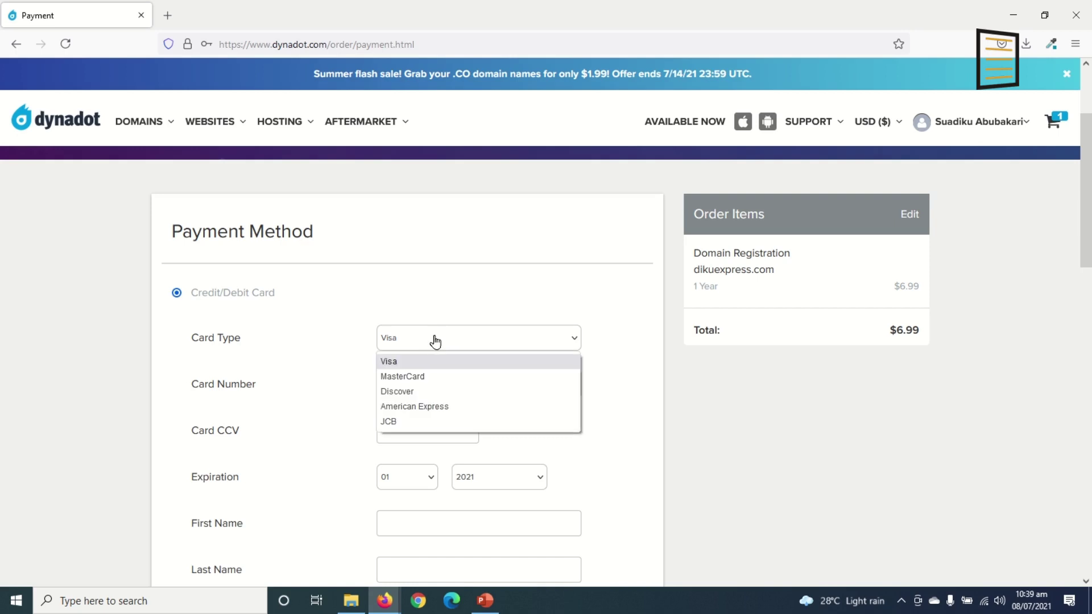
{"action": "left_click", "coordinate": [429, 378]}
{"action": "scroll", "coordinate": [431, 379], "scroll_direction": "down", "scroll_amount": 7}
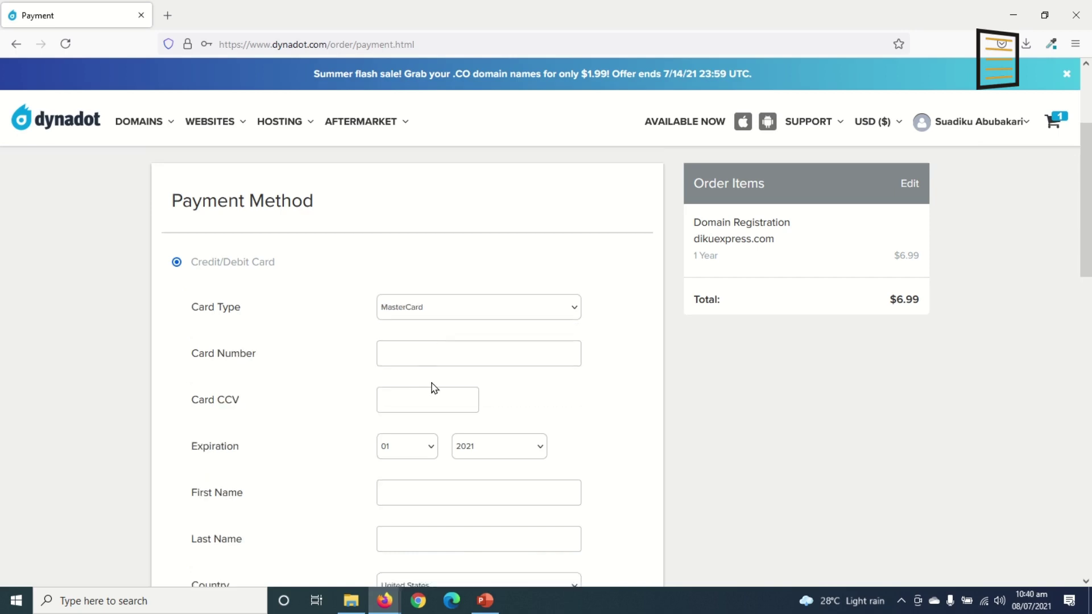
{"action": "scroll", "coordinate": [453, 425], "scroll_direction": "down", "scroll_amount": 1}
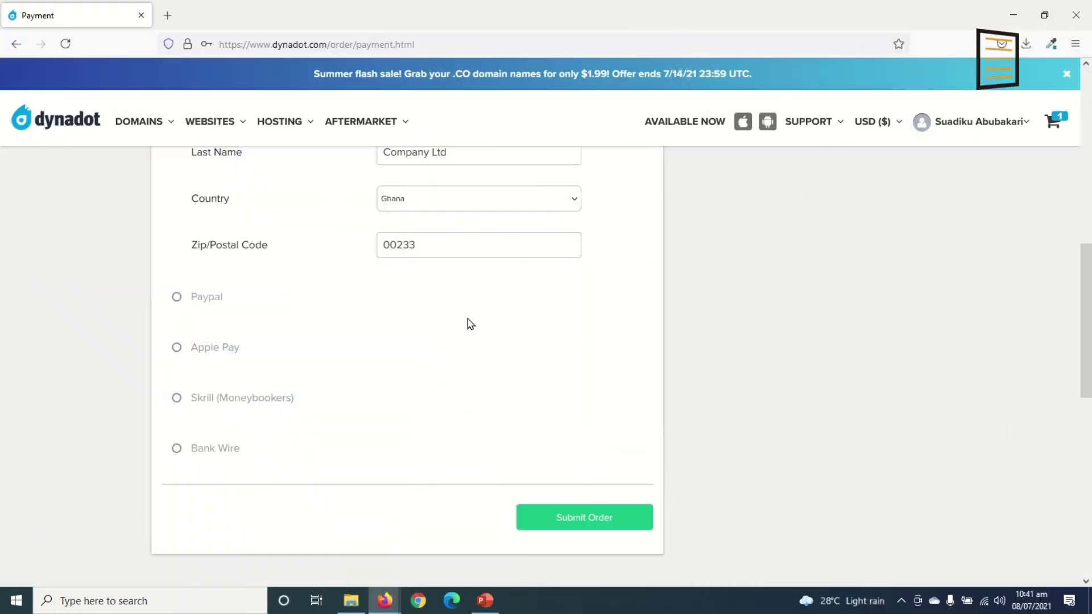
{"action": "scroll", "coordinate": [584, 458], "scroll_direction": "down", "scroll_amount": 2}
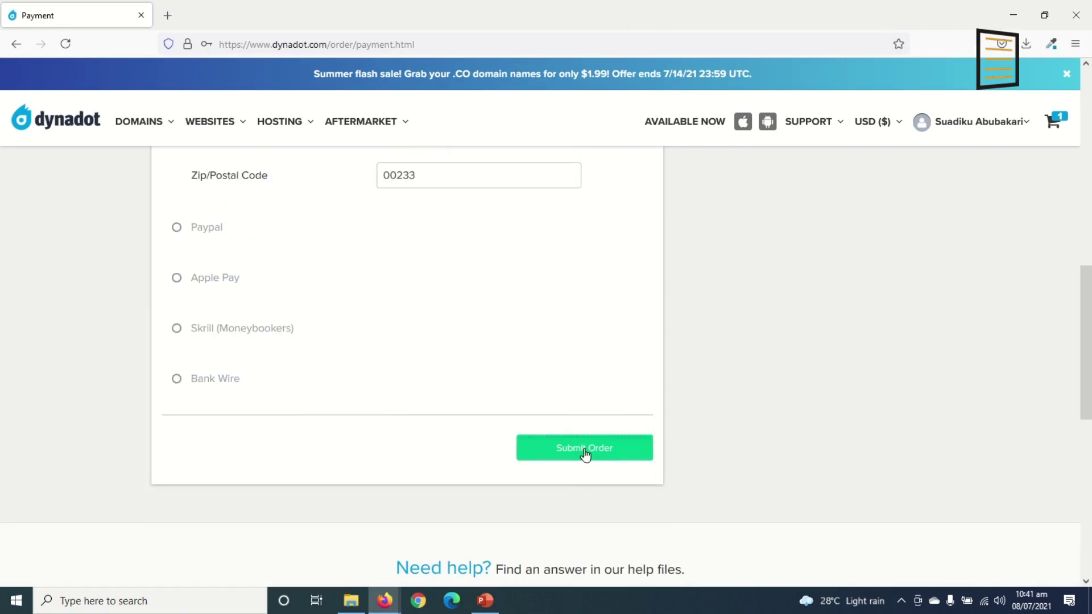
{"action": "left_click", "coordinate": [585, 454]}
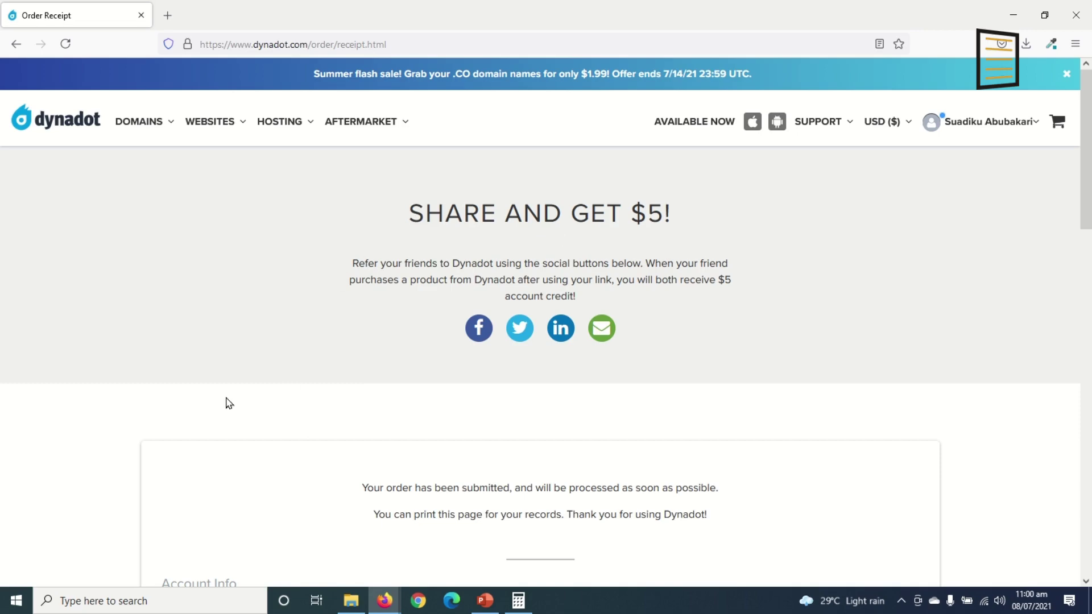
Highlight the order-submitted message on the Order Receipt and scroll down to Account Info
{"action": "scroll", "coordinate": [244, 385], "scroll_direction": "down", "scroll_amount": 5}
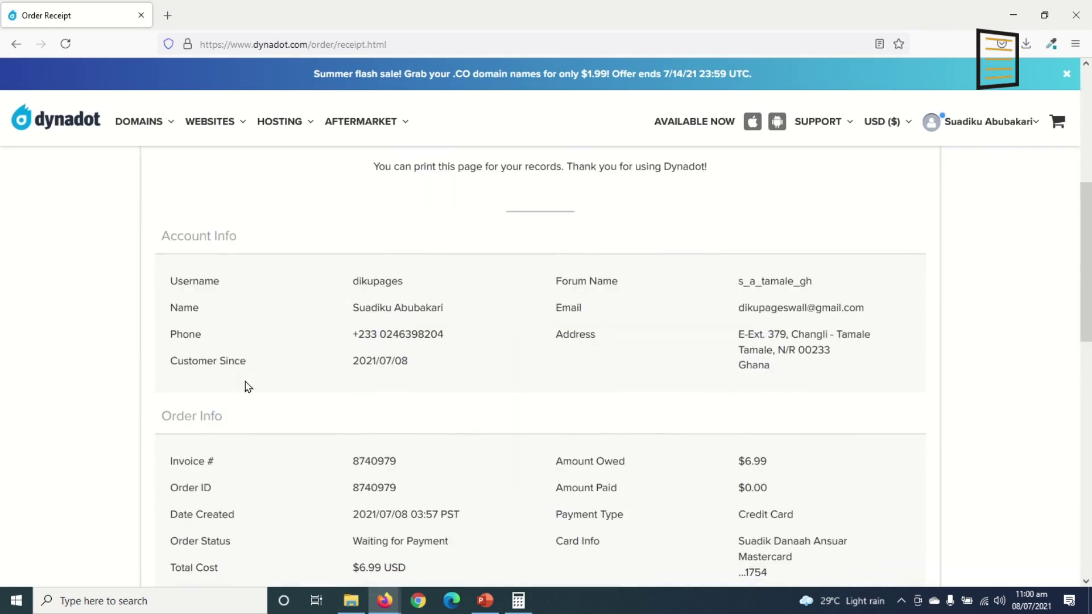
{"action": "scroll", "coordinate": [247, 385], "scroll_direction": "up", "scroll_amount": 2}
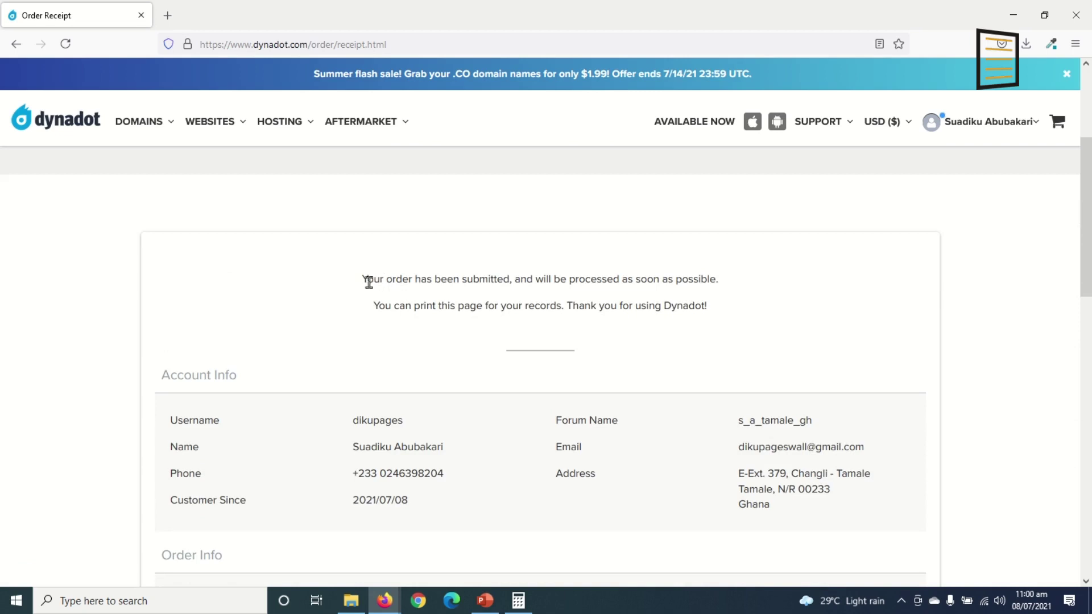
{"action": "left_click_drag", "start_coordinate": [365, 283], "coordinate": [536, 297]}
{"action": "left_click", "coordinate": [535, 298]}
{"action": "scroll", "coordinate": [735, 548], "scroll_direction": "up", "scroll_amount": 1}
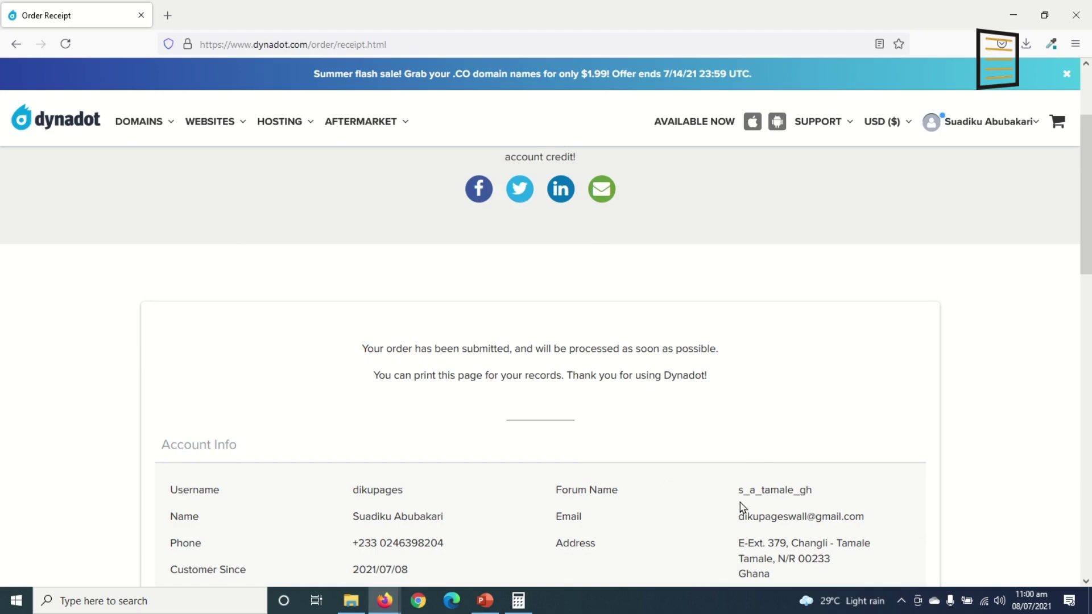
{"action": "scroll", "coordinate": [711, 504], "scroll_direction": "down", "scroll_amount": 1}
{"action": "scroll", "coordinate": [699, 524], "scroll_direction": "down", "scroll_amount": 3}
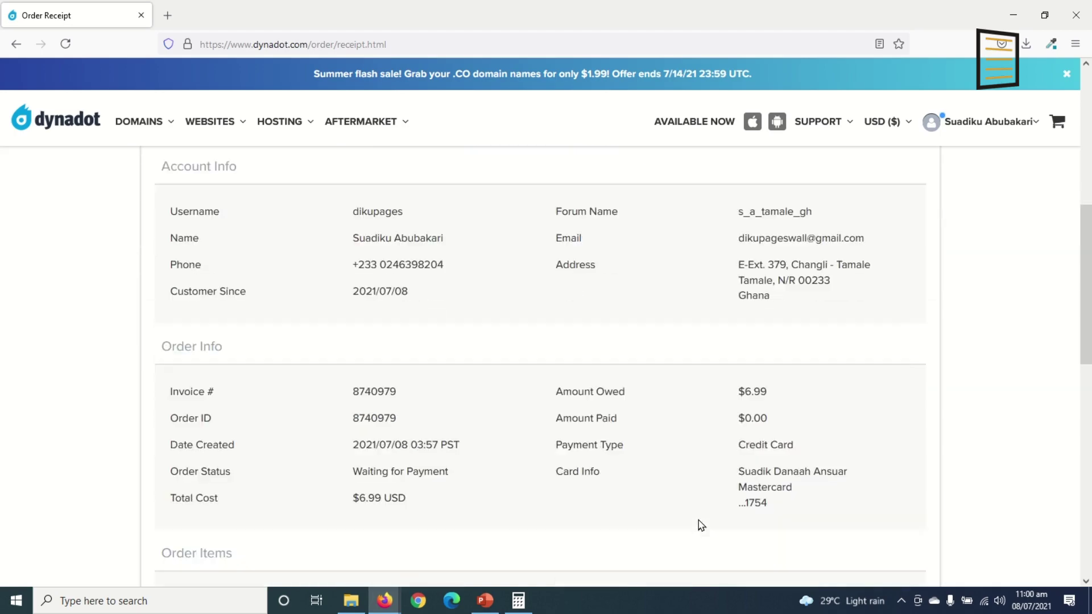
{"action": "scroll", "coordinate": [701, 526], "scroll_direction": "down", "scroll_amount": 2}
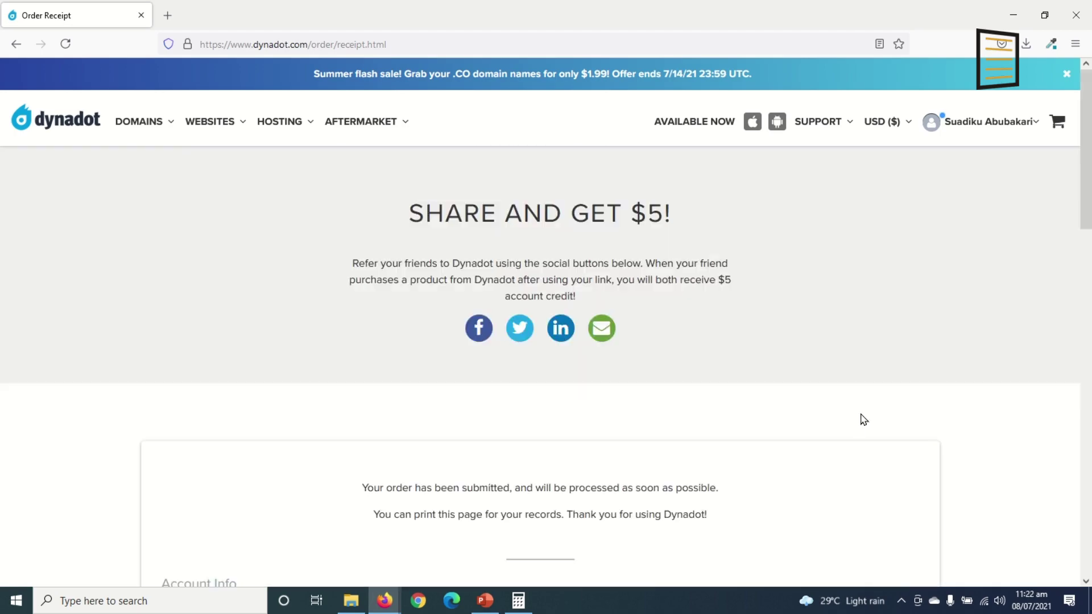
{"action": "scroll", "coordinate": [853, 419], "scroll_direction": "down", "scroll_amount": 3}
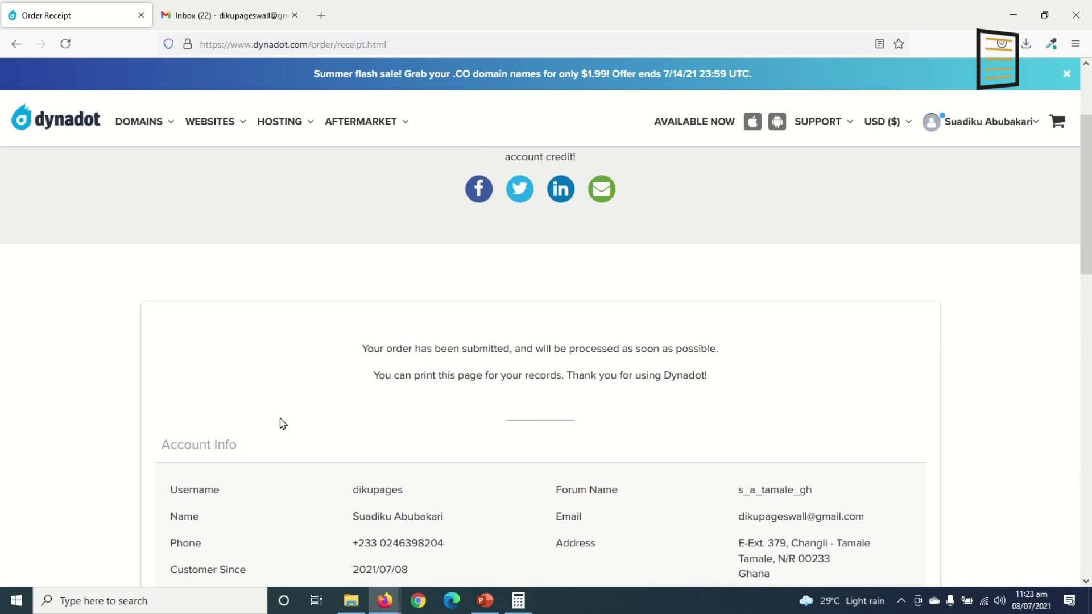
Switch to Gmail and read the Welcome to Dynadot! email
{"action": "left_click", "coordinate": [216, 16]}
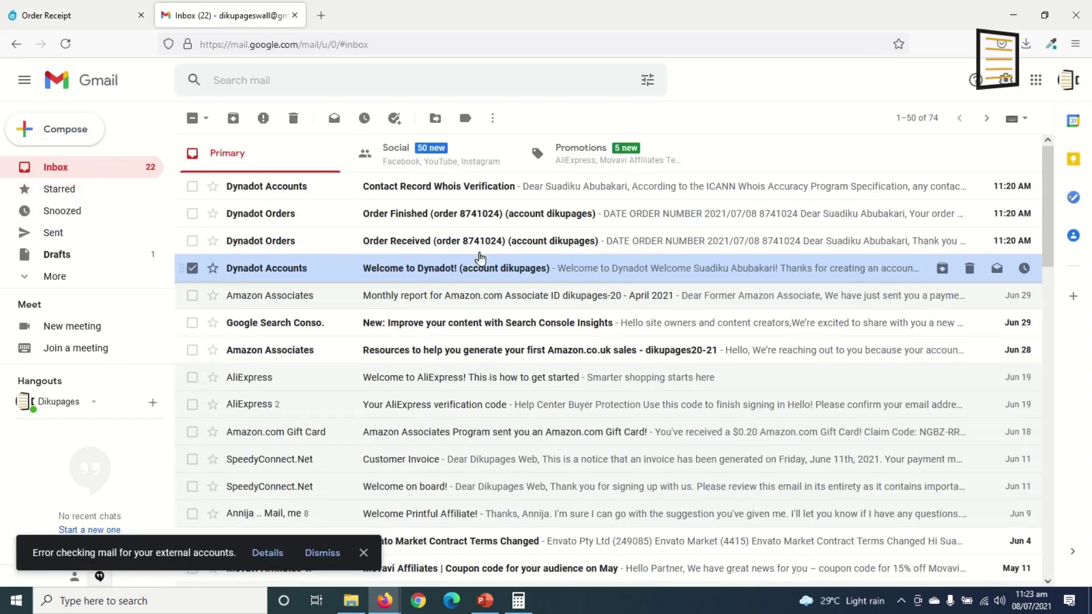
{"action": "left_click", "coordinate": [192, 268]}
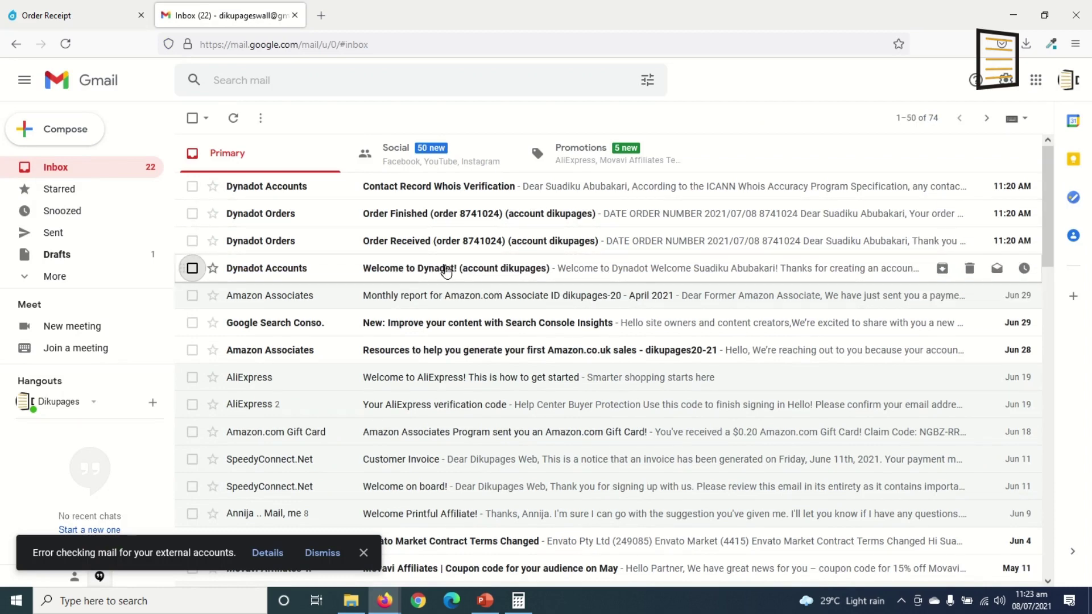
{"action": "left_click", "coordinate": [482, 276]}
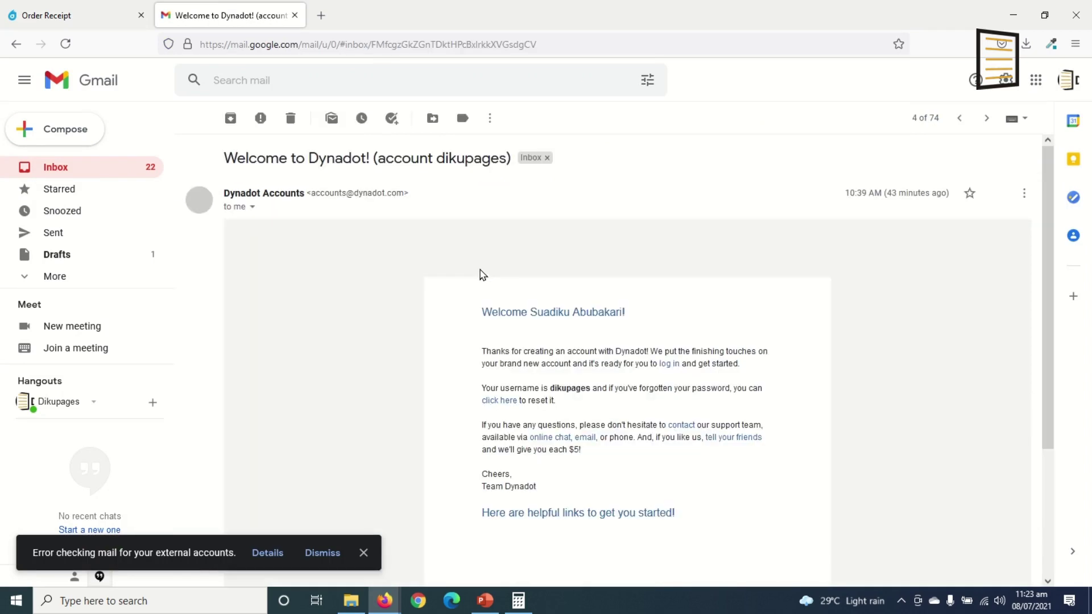
{"action": "scroll", "coordinate": [569, 367], "scroll_direction": "down", "scroll_amount": 5}
{"action": "scroll", "coordinate": [572, 364], "scroll_direction": "up", "scroll_amount": 3}
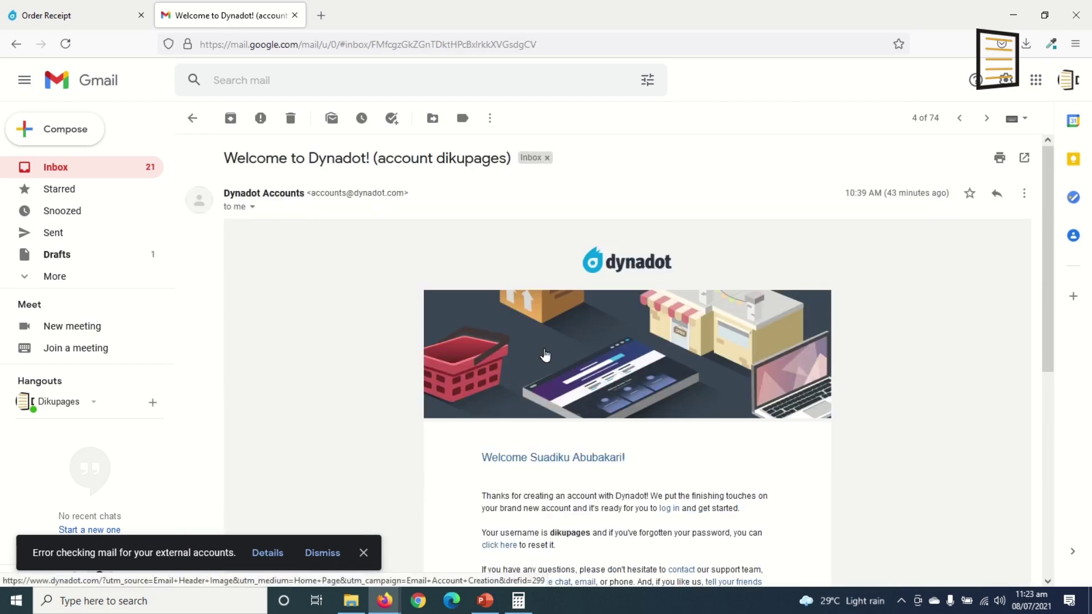
{"action": "left_click", "coordinate": [193, 119]}
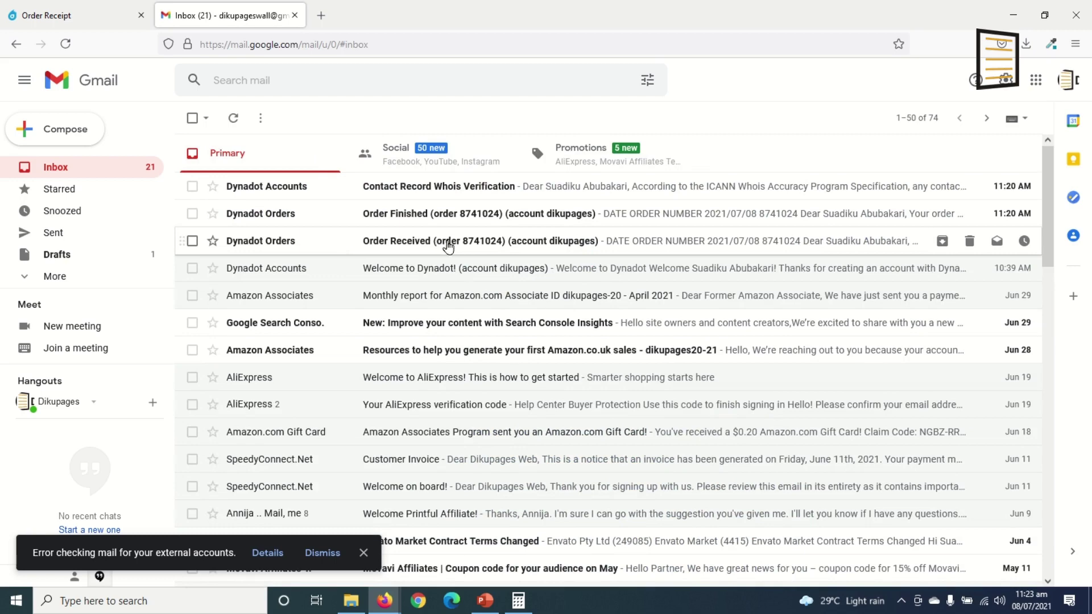
Read the Order Received and Order Finished emails, then return to the inbox
{"action": "left_click", "coordinate": [455, 245]}
{"action": "scroll", "coordinate": [585, 338], "scroll_direction": "down", "scroll_amount": 4}
{"action": "scroll", "coordinate": [585, 337], "scroll_direction": "down", "scroll_amount": 3}
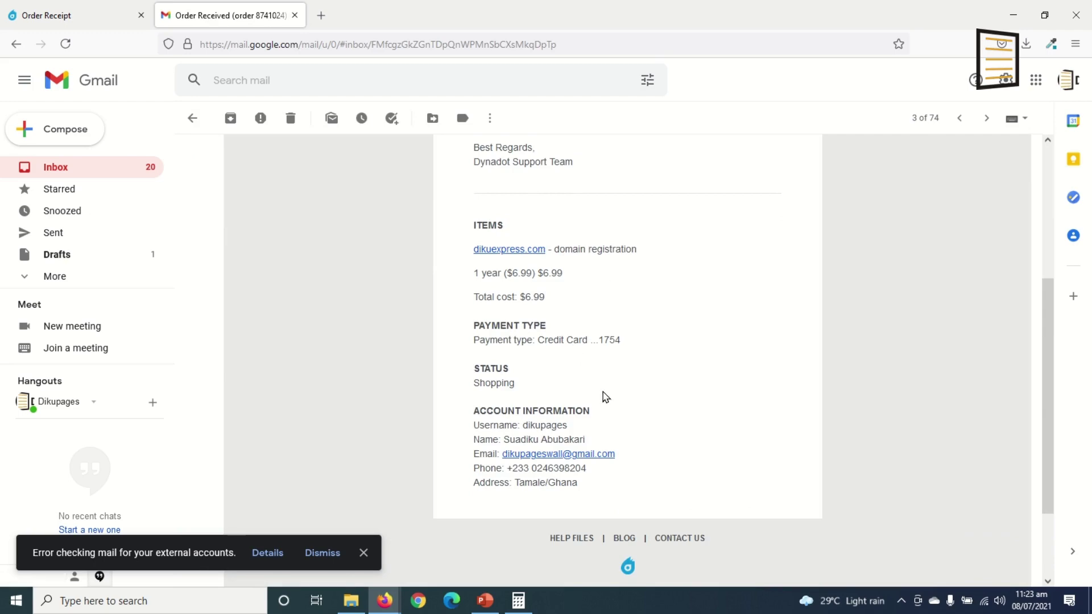
{"action": "scroll", "coordinate": [606, 397], "scroll_direction": "up", "scroll_amount": 3}
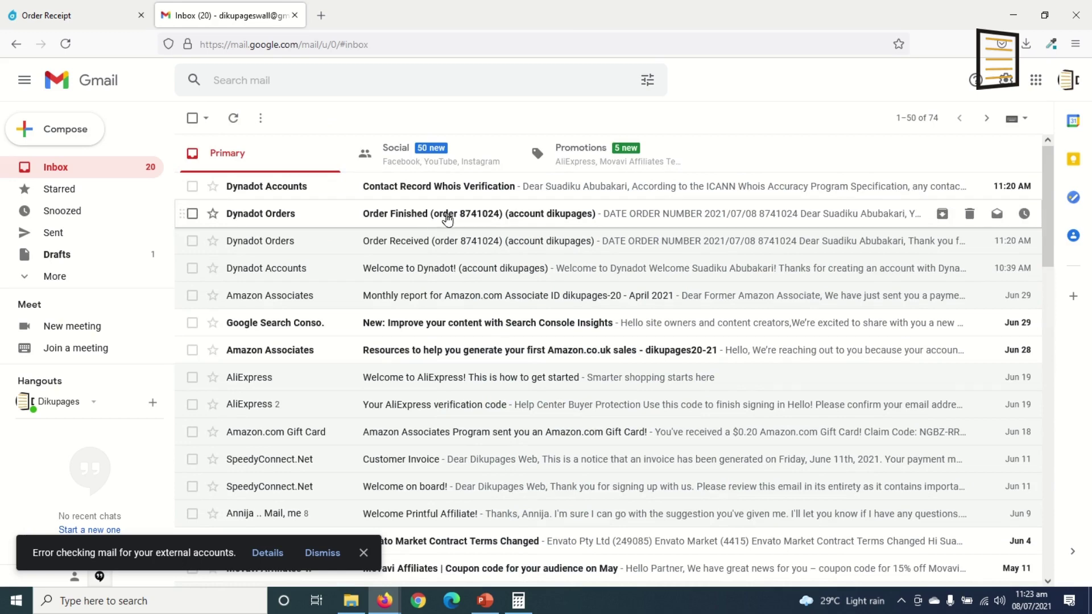
{"action": "left_click", "coordinate": [447, 219]}
{"action": "scroll", "coordinate": [615, 393], "scroll_direction": "down", "scroll_amount": 4}
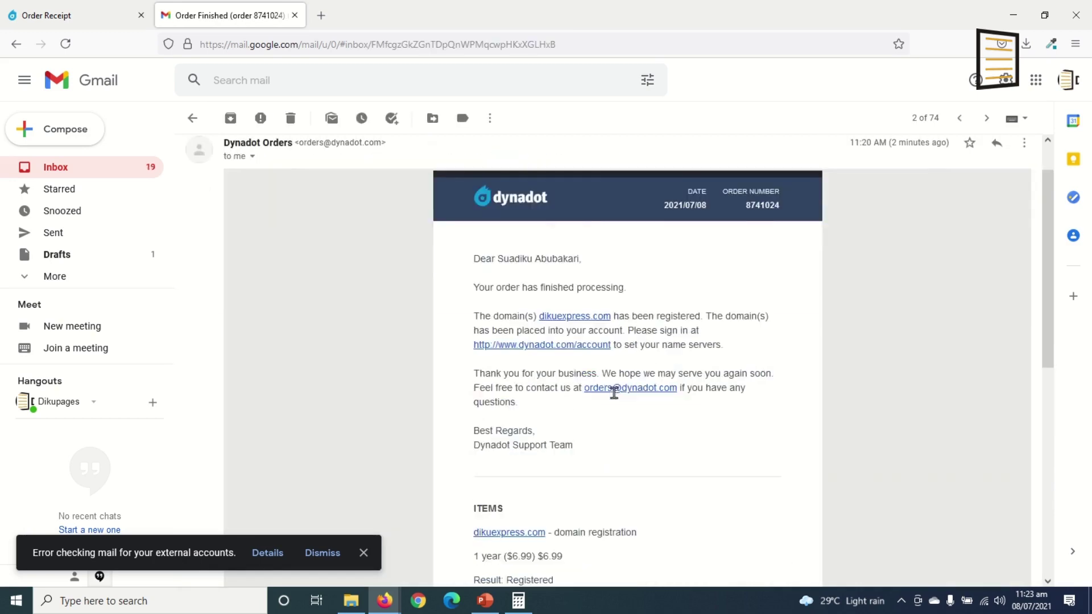
{"action": "scroll", "coordinate": [614, 396], "scroll_direction": "down", "scroll_amount": 2}
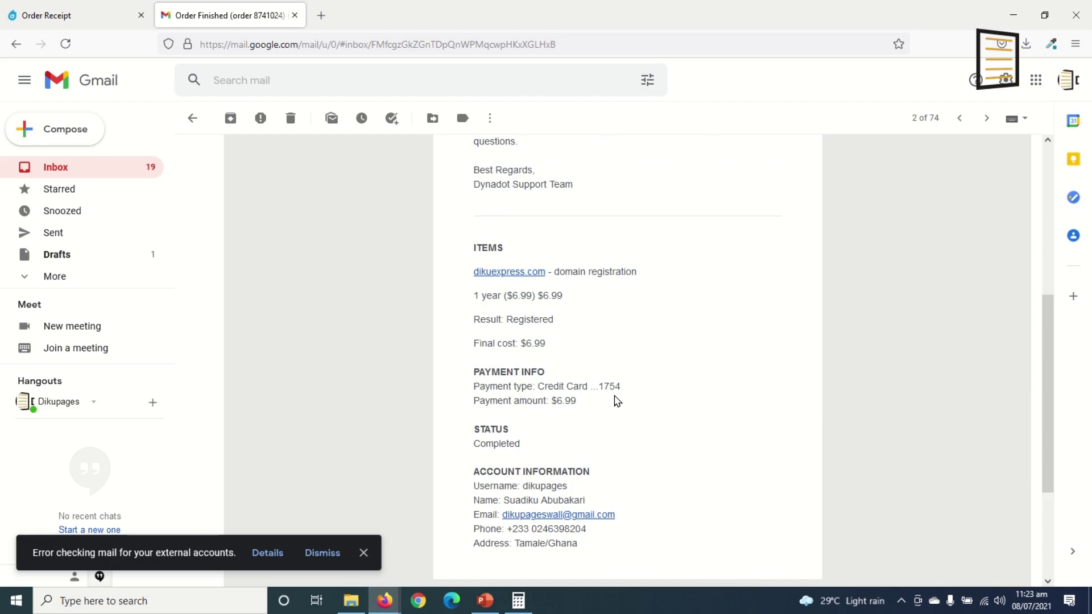
{"action": "left_click", "coordinate": [192, 118]}
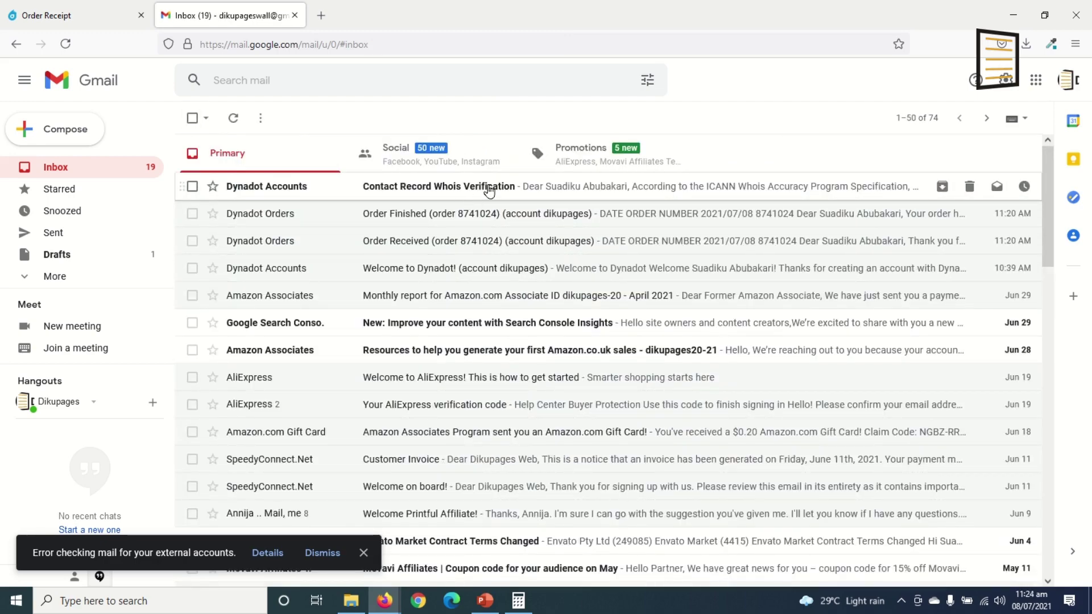
Open the Contact Record Whois Verification email and follow its verification link
{"action": "left_click", "coordinate": [486, 189]}
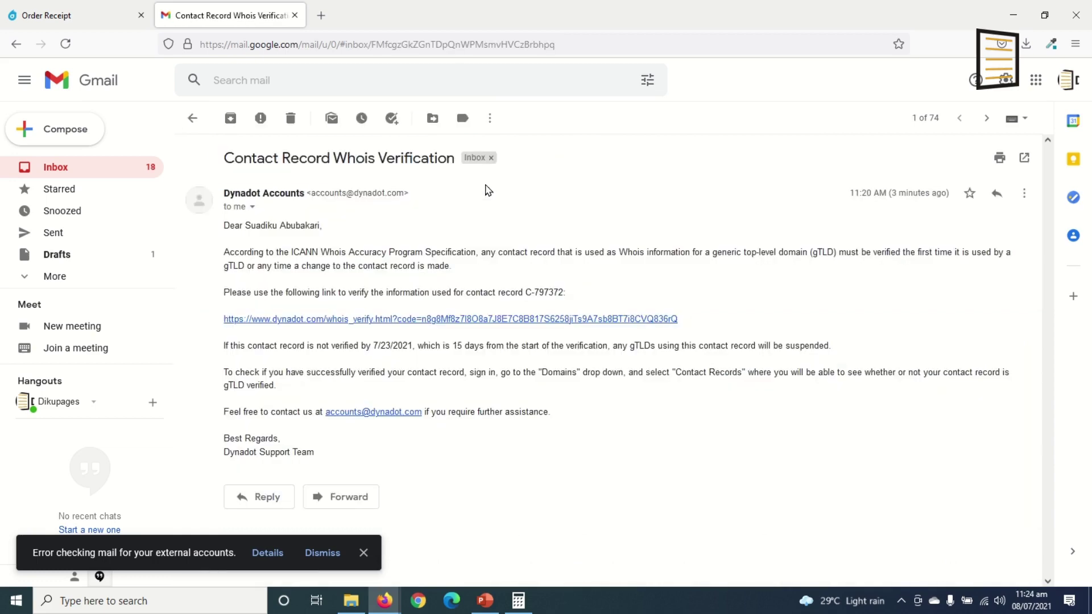
{"action": "left_click", "coordinate": [313, 322]}
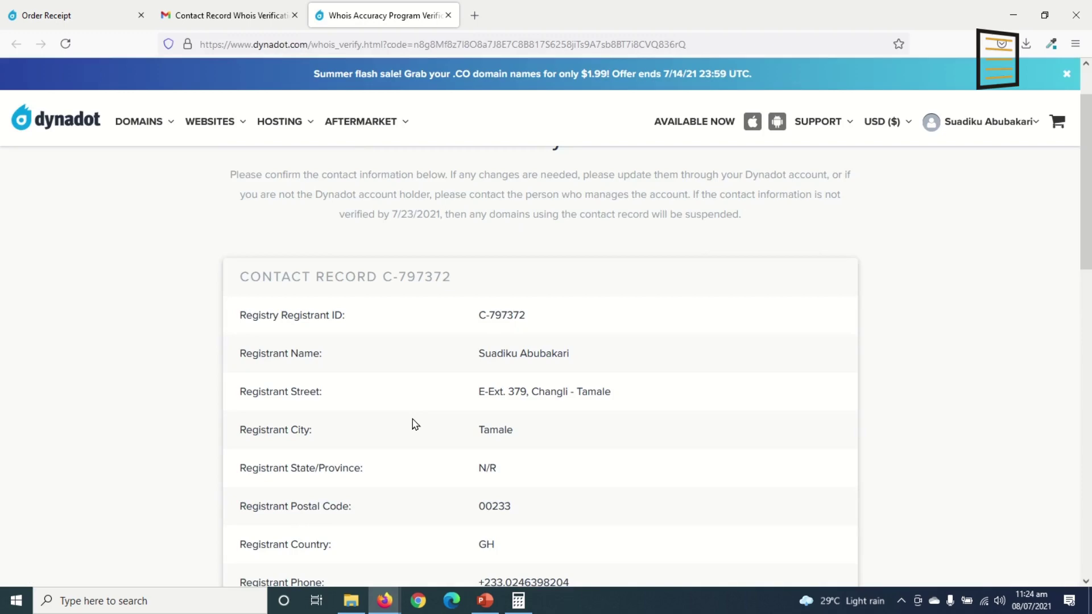
{"action": "scroll", "coordinate": [415, 425], "scroll_direction": "down", "scroll_amount": 1}
{"action": "scroll", "coordinate": [415, 404], "scroll_direction": "up", "scroll_amount": 2}
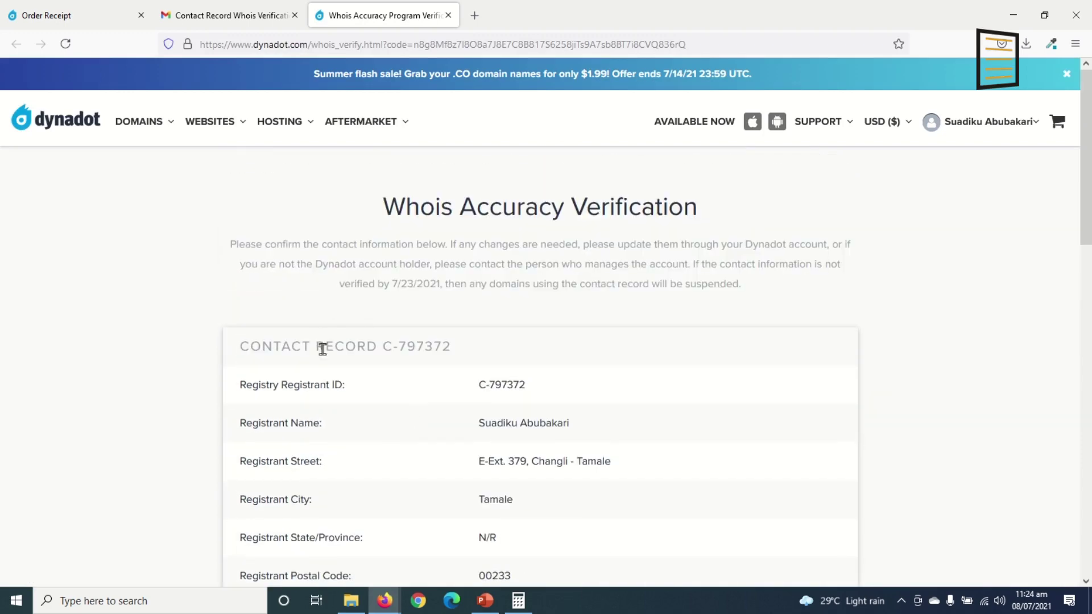
{"action": "scroll", "coordinate": [321, 350], "scroll_direction": "down", "scroll_amount": 2}
{"action": "scroll", "coordinate": [336, 358], "scroll_direction": "down", "scroll_amount": 2}
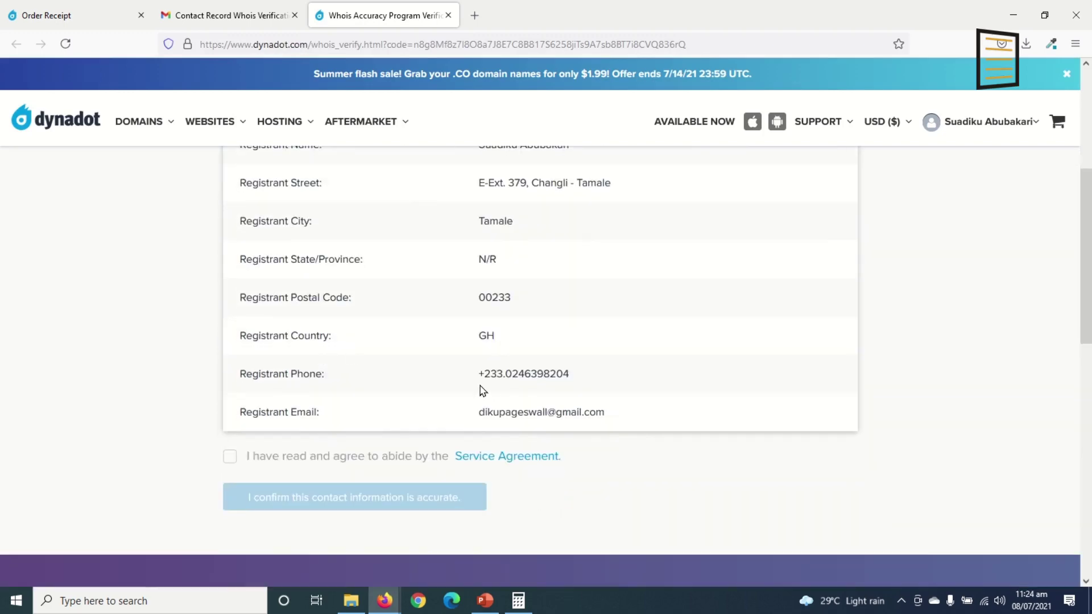
{"action": "scroll", "coordinate": [483, 391], "scroll_direction": "up", "scroll_amount": 1}
{"action": "scroll", "coordinate": [512, 353], "scroll_direction": "down", "scroll_amount": 4}
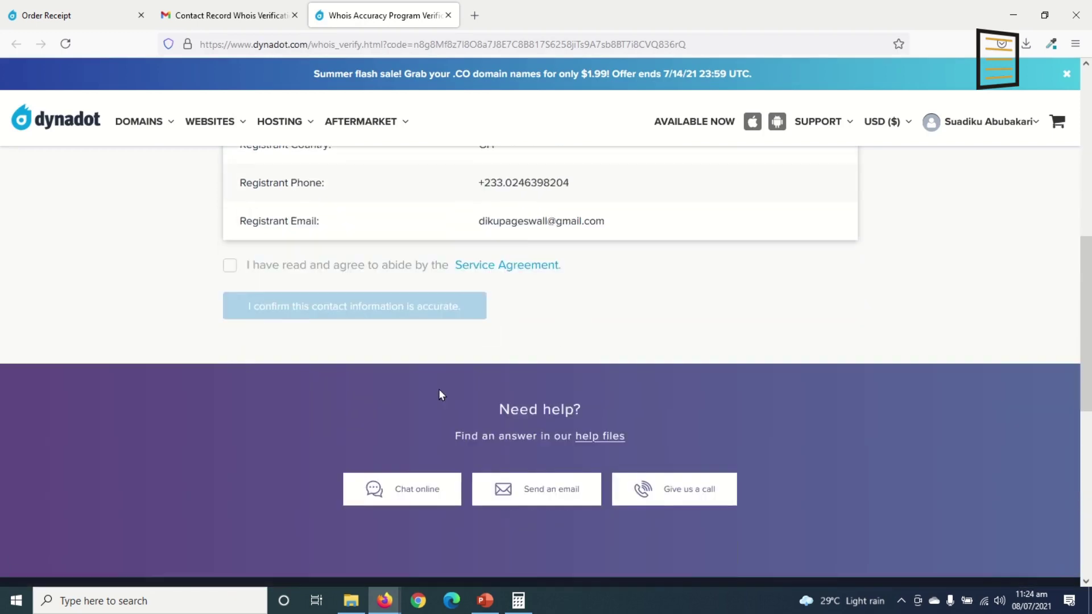
{"action": "scroll", "coordinate": [193, 398], "scroll_direction": "up", "scroll_amount": 2}
Accept the Service Agreement and confirm the contact information is accurate
{"action": "left_click", "coordinate": [230, 388]}
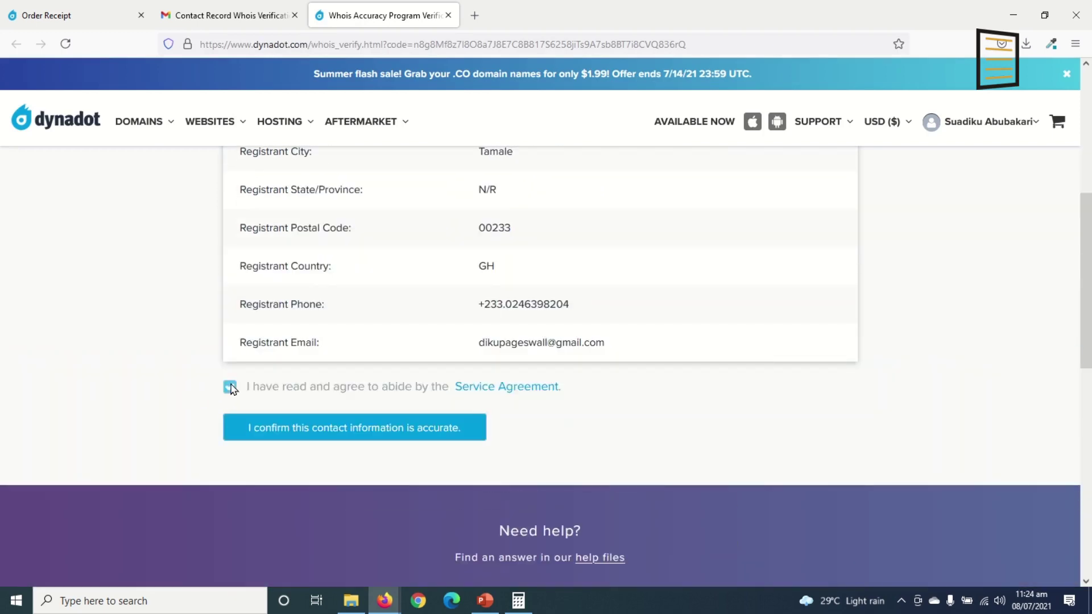
{"action": "left_click", "coordinate": [334, 440]}
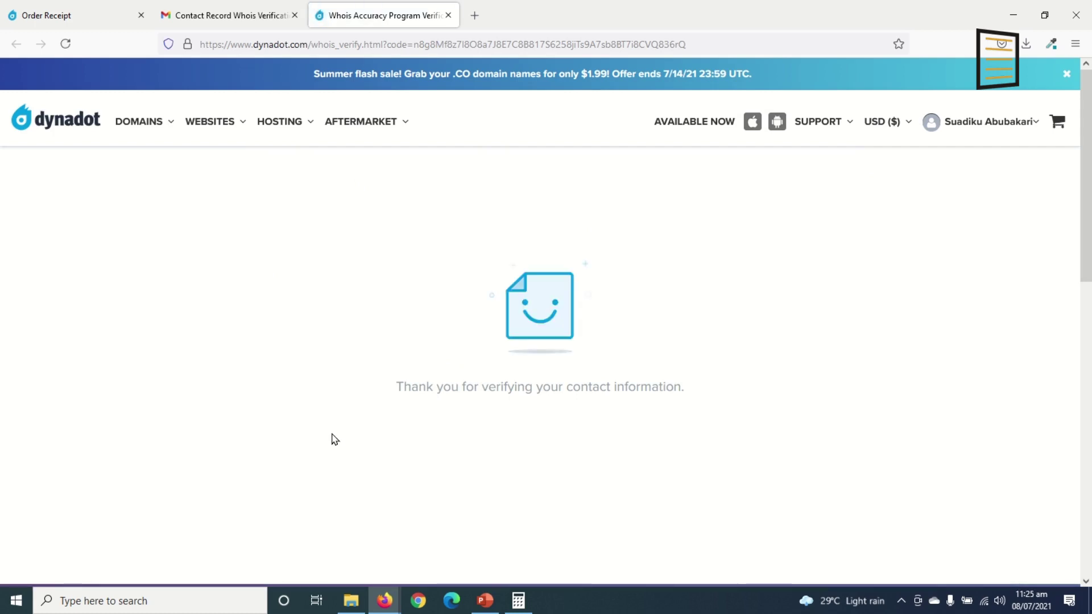
{"action": "scroll", "coordinate": [622, 363], "scroll_direction": "down", "scroll_amount": 5}
{"action": "scroll", "coordinate": [625, 360], "scroll_direction": "up", "scroll_amount": 4}
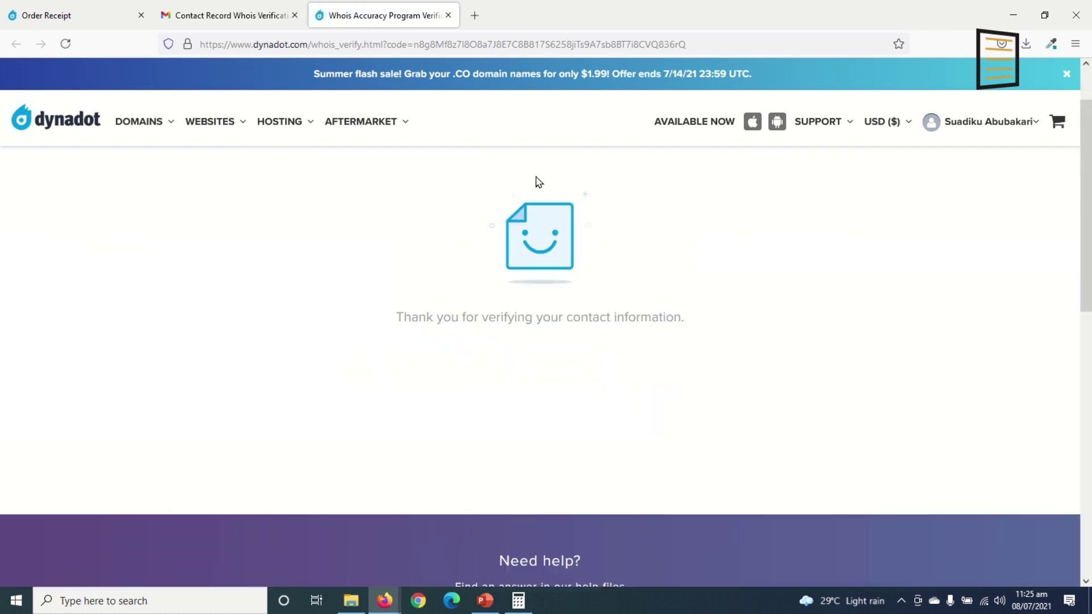
{"action": "left_click", "coordinate": [1021, 123]}
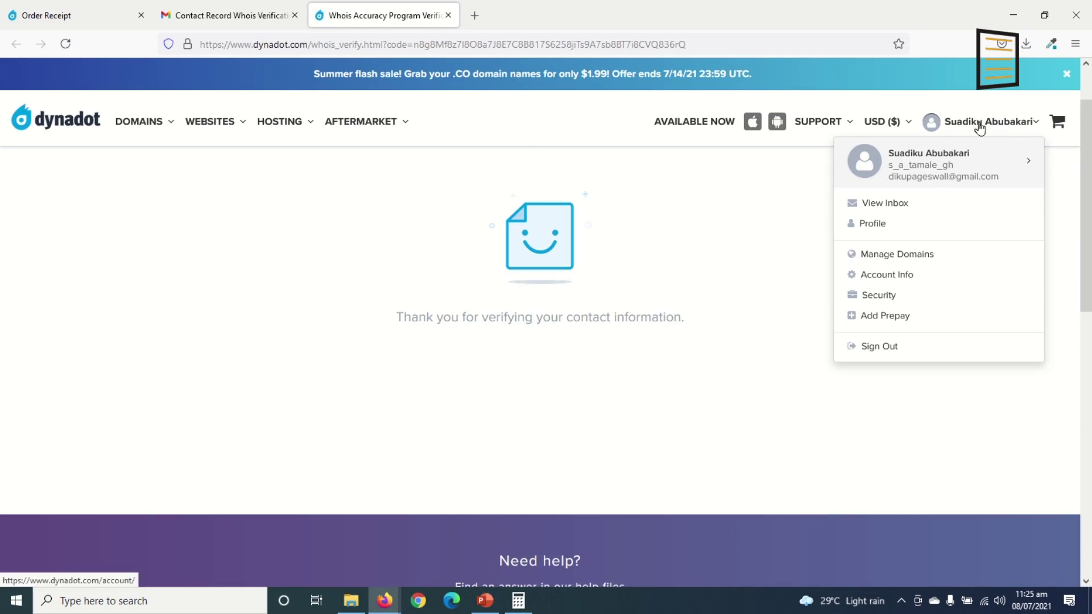
Go to Manage Domains to list dikuexpress.com, registered 2021/07/08 and expiring 2022/07/08
{"action": "left_click", "coordinate": [907, 257]}
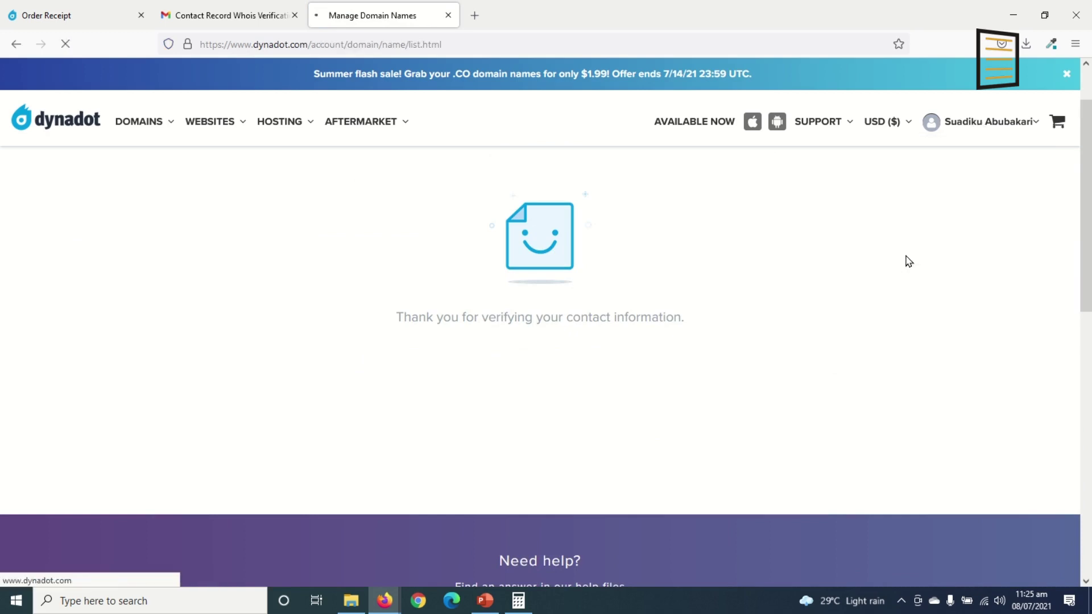